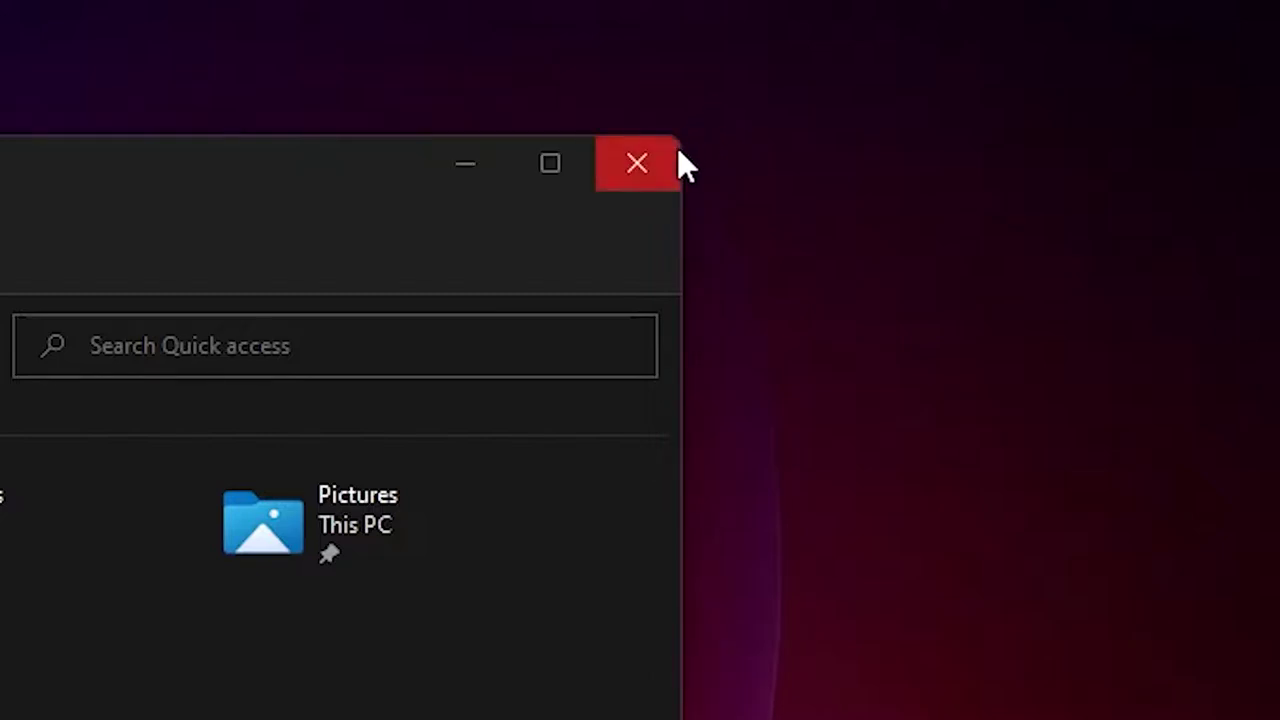
Step: Make the Quick access Explorer window slightly larger and higher, then click the empty desktop
{"action": "left_click_drag", "start_coordinate": [687, 145], "coordinate": [734, 121]}
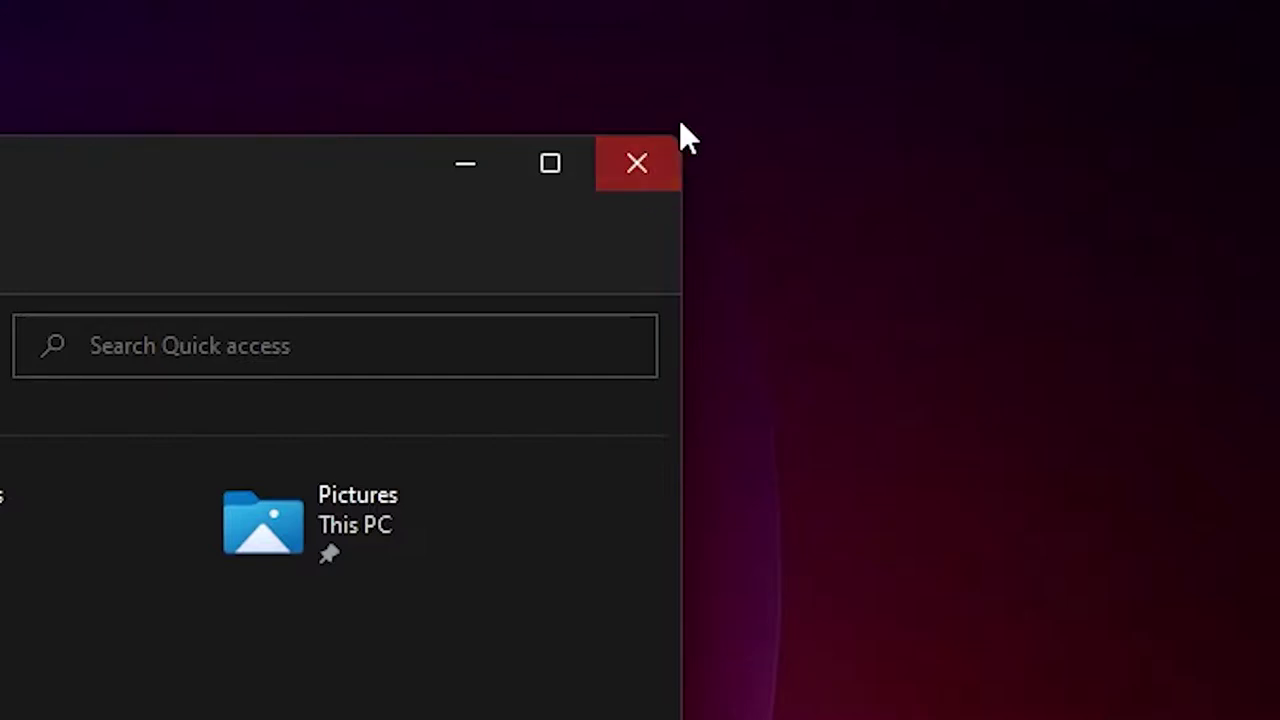
{"action": "left_click_drag", "start_coordinate": [709, 138], "coordinate": [738, 118]}
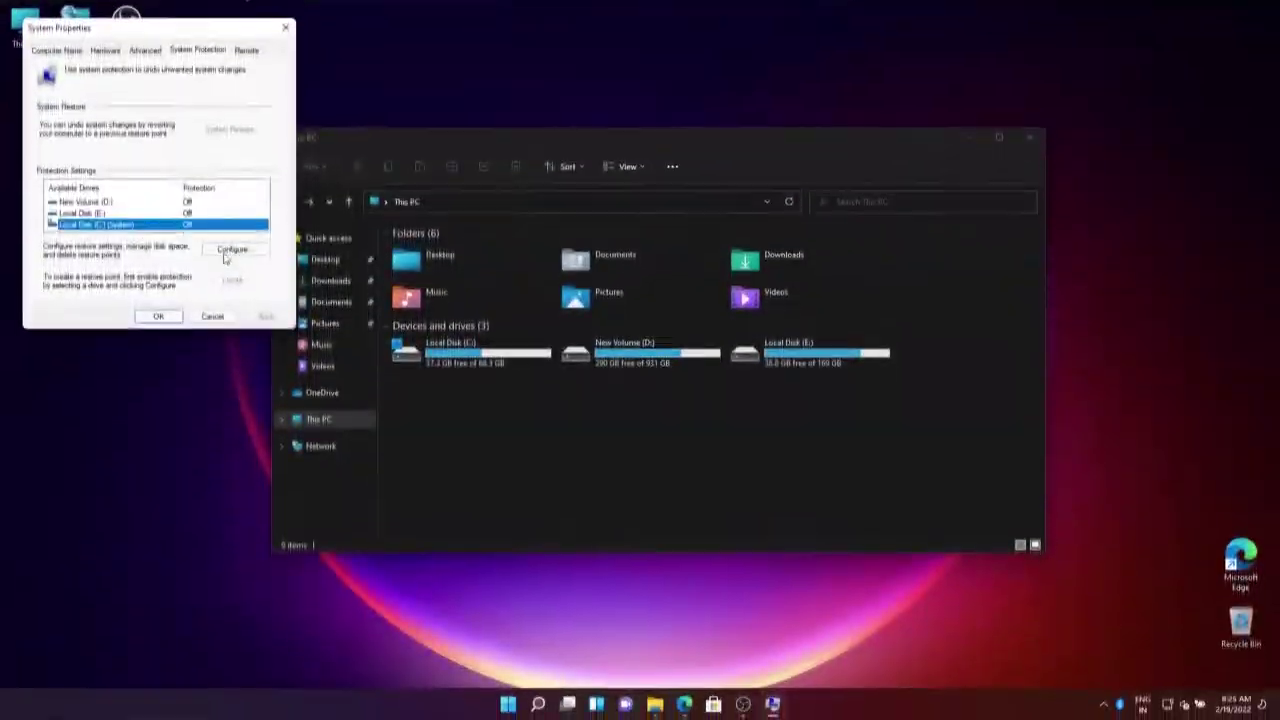
Step: Create a restore point with the description 'Win11DisableRoundedCorners'
{"action": "left_click", "coordinate": [230, 248]}
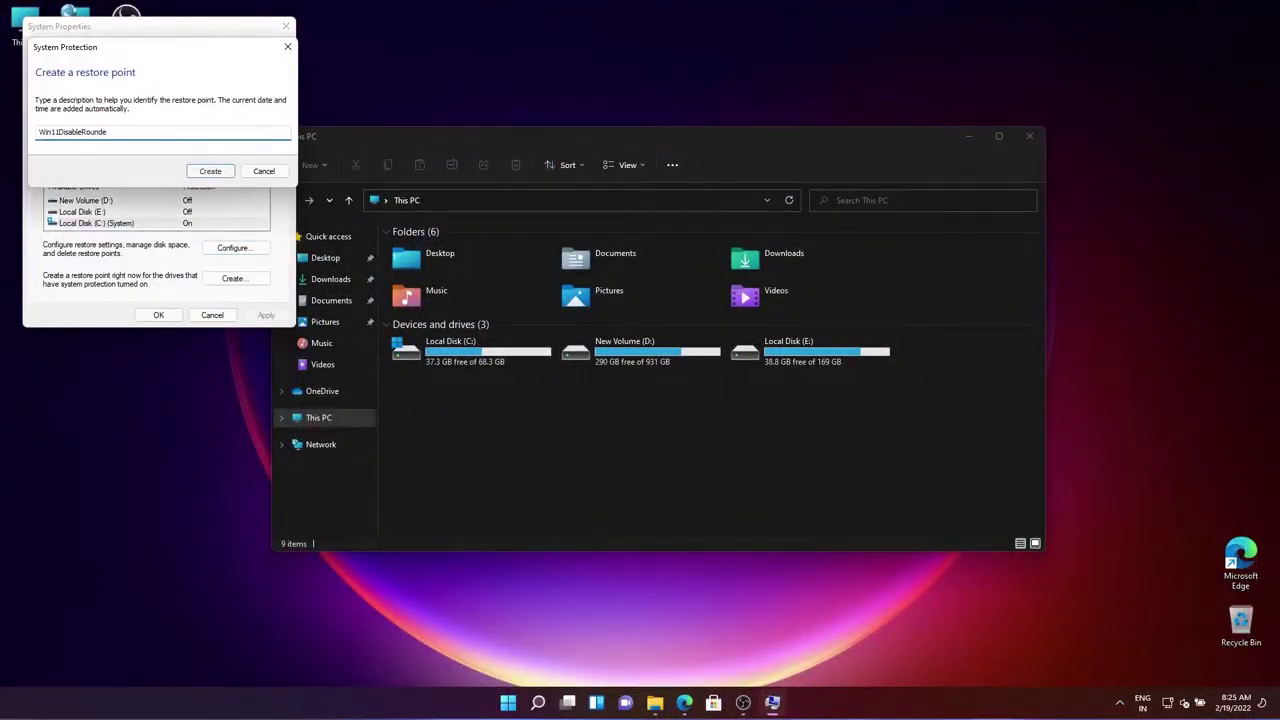
{"action": "type", "text": "dCorners"}
{"action": "key", "text": "Return"}
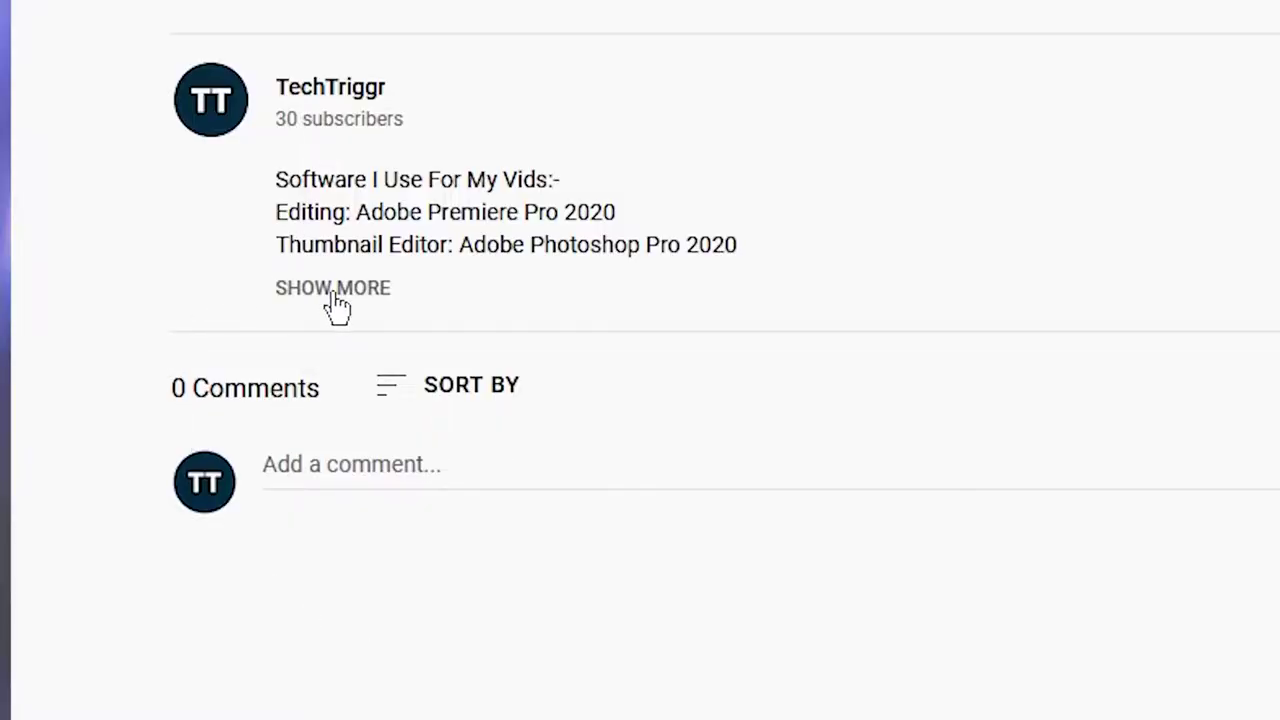
Step: Download Win11DisableOrRestoreRoundedCorners.exe from GitHub release 1.0.0.3 and show it in its folder
{"action": "left_click", "coordinate": [337, 300]}
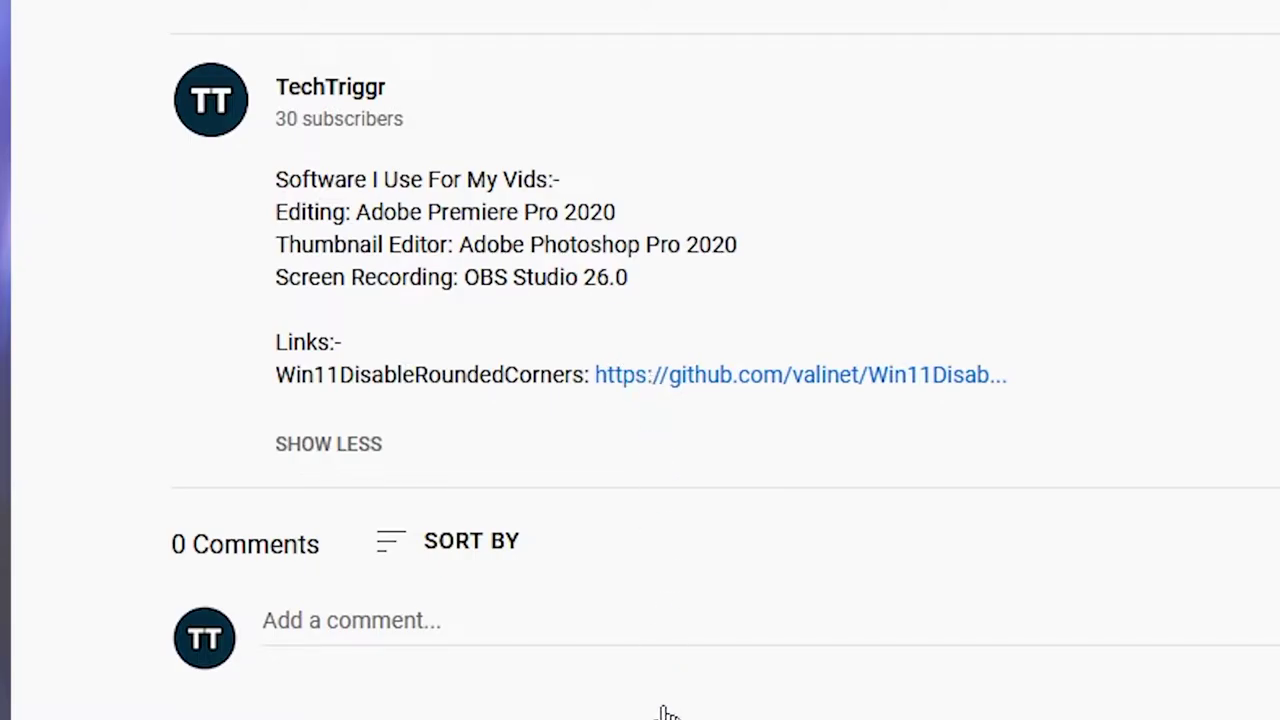
{"action": "left_click", "coordinate": [760, 375]}
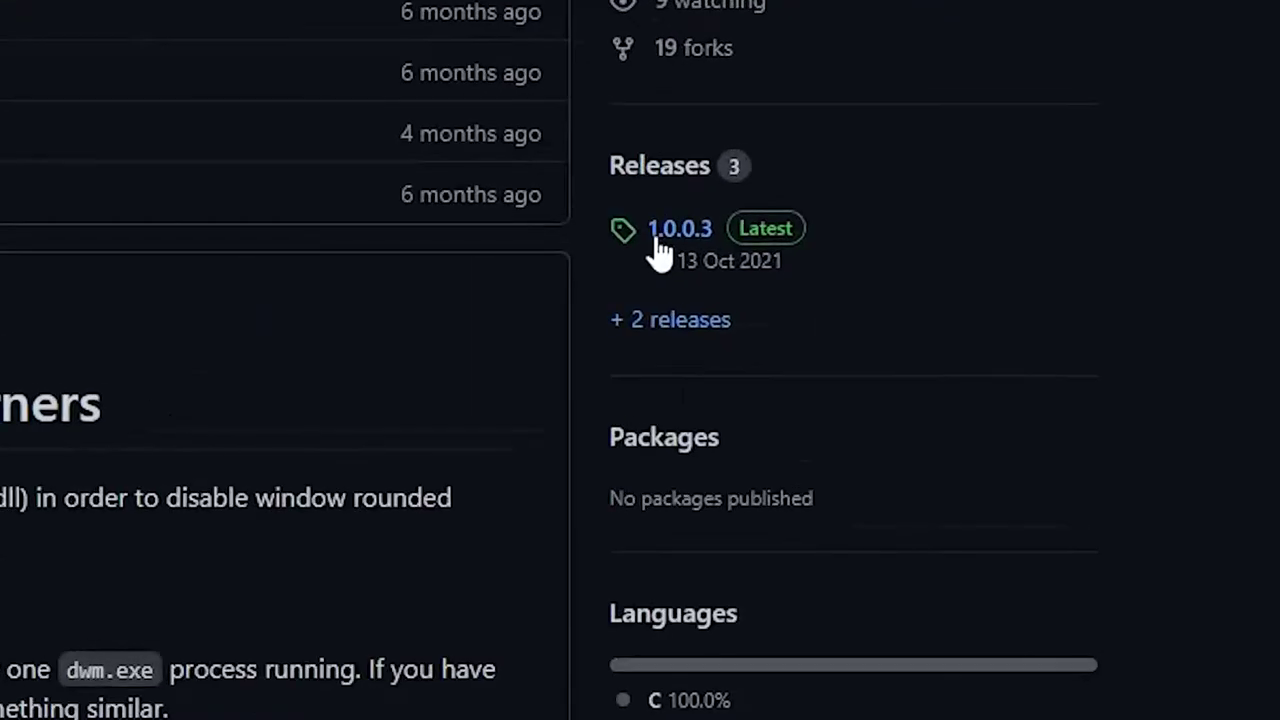
{"action": "left_click", "coordinate": [870, 434]}
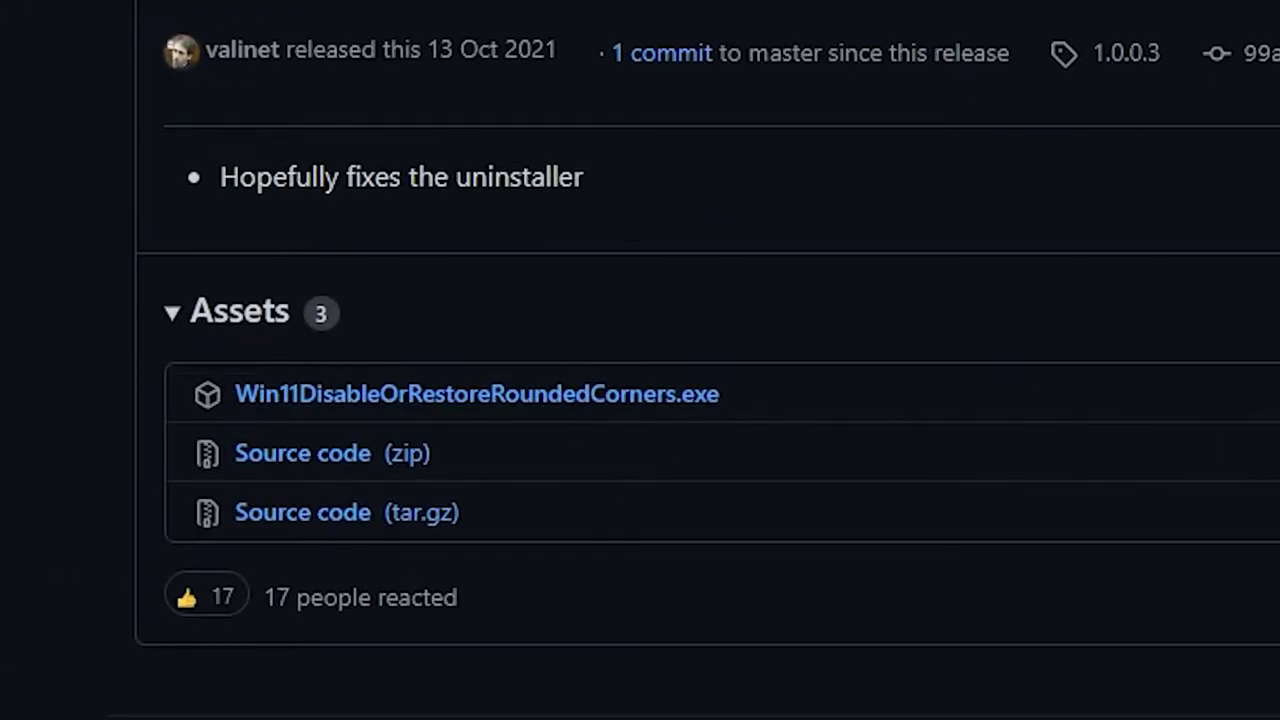
{"action": "left_click", "coordinate": [476, 394]}
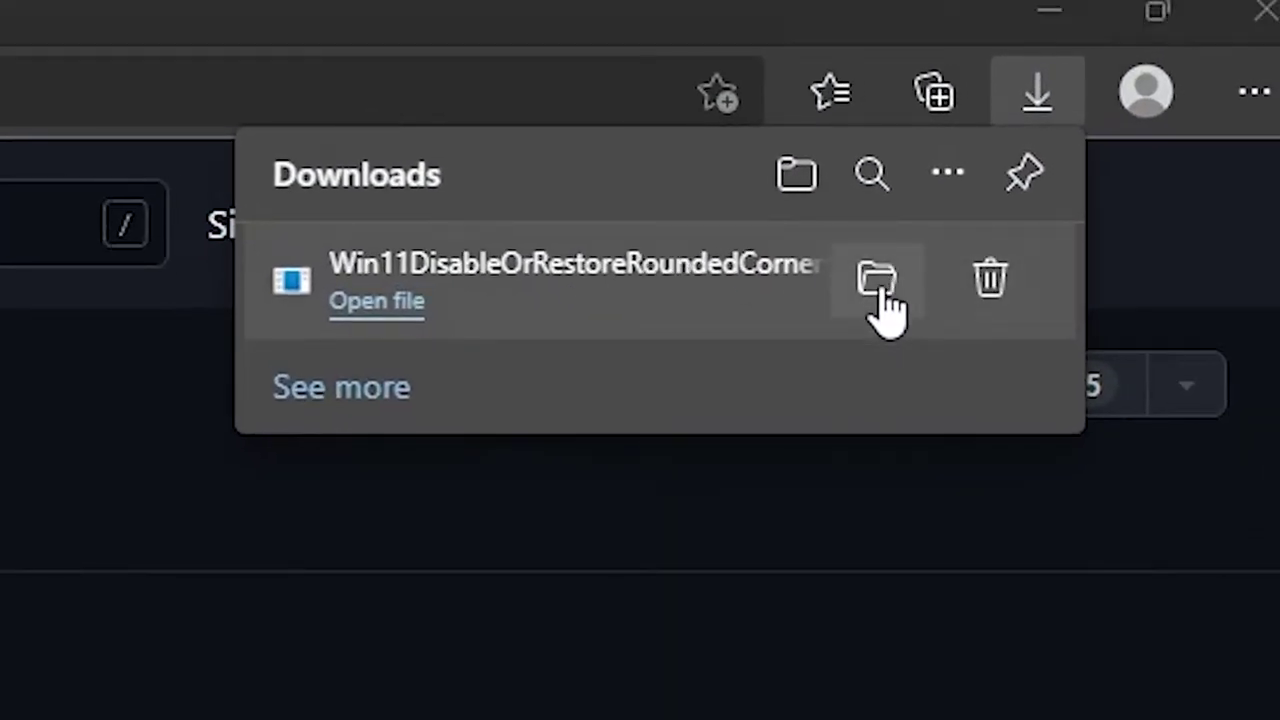
{"action": "left_click", "coordinate": [877, 279]}
Step: Run Win11DisableOrRestoreRoundedCorners.exe from Downloads using its context-menu Open command
{"action": "right_click", "coordinate": [725, 206]}
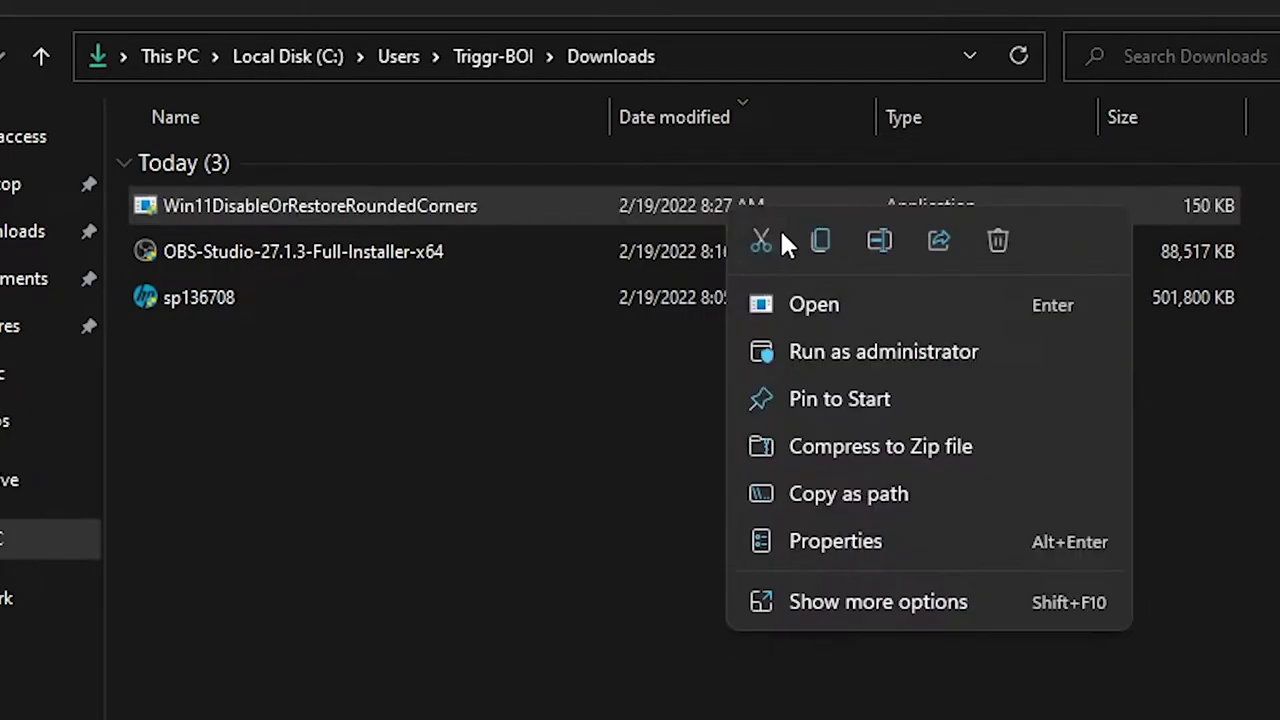
{"action": "left_click", "coordinate": [830, 306]}
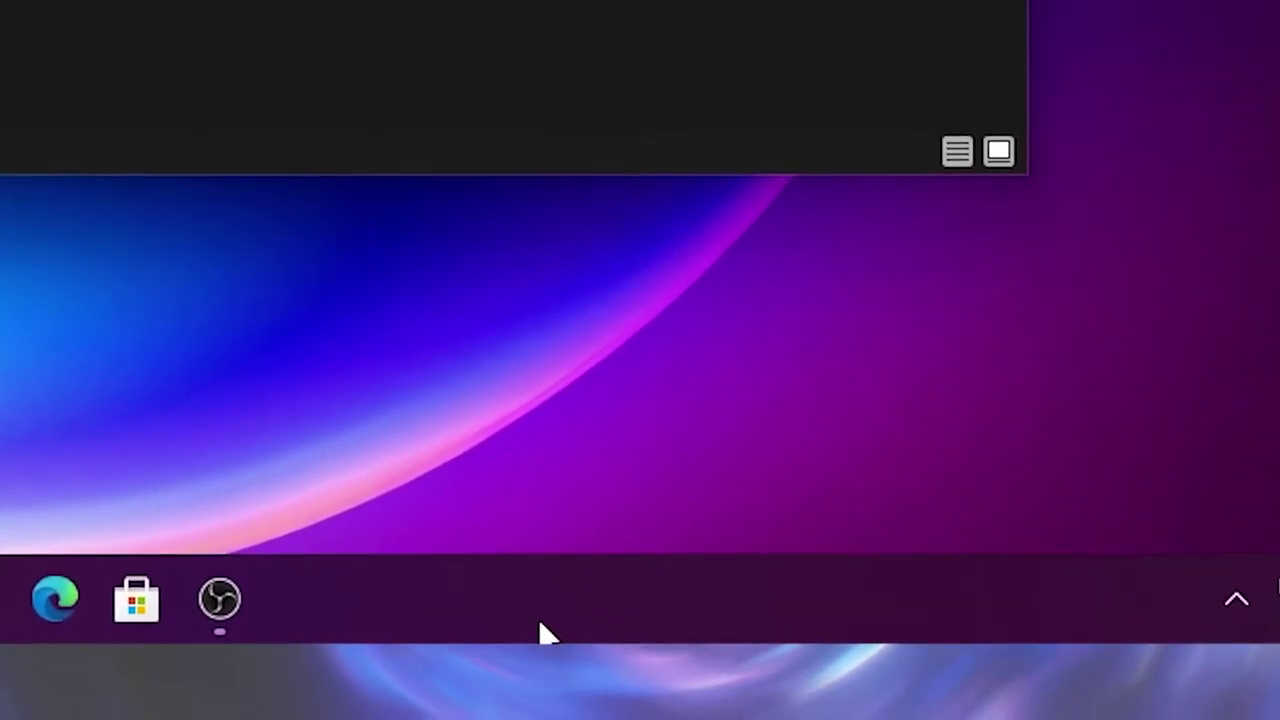
Step: Set the taskbar alignment to Left in Taskbar settings
{"action": "right_click", "coordinate": [872, 713]}
{"action": "left_click", "coordinate": [650, 522]}
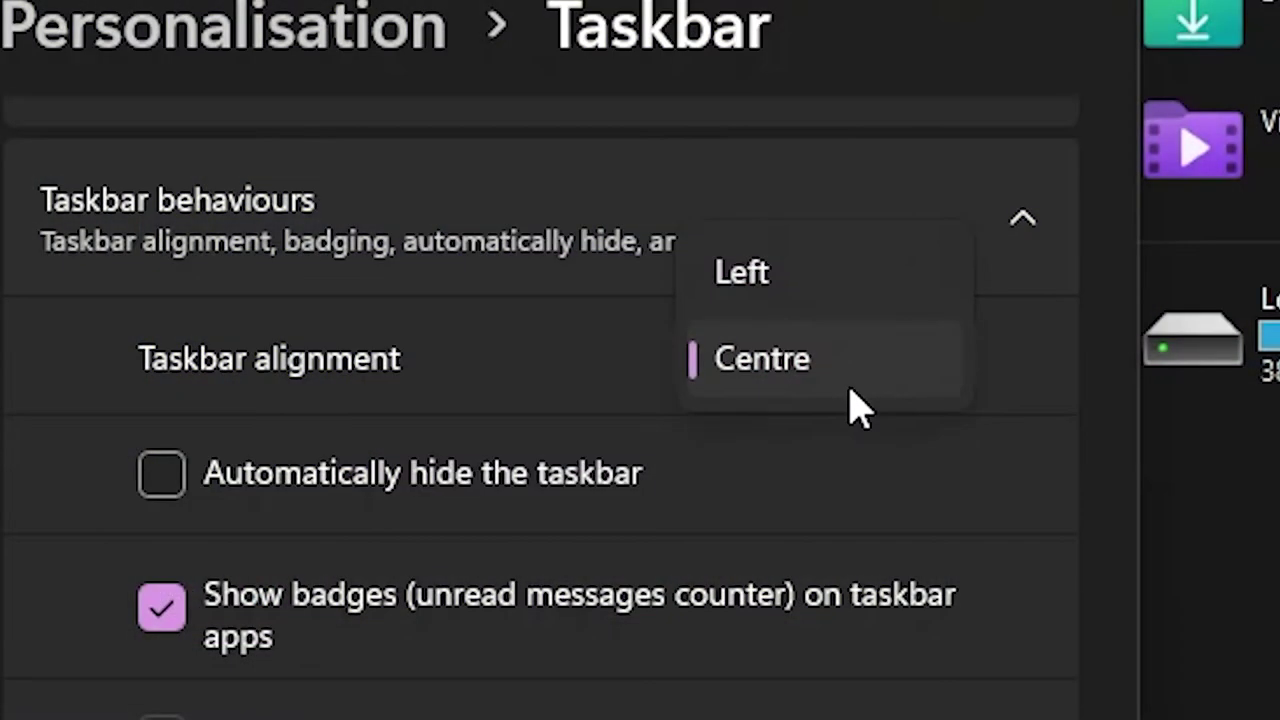
{"action": "left_click", "coordinate": [840, 272]}
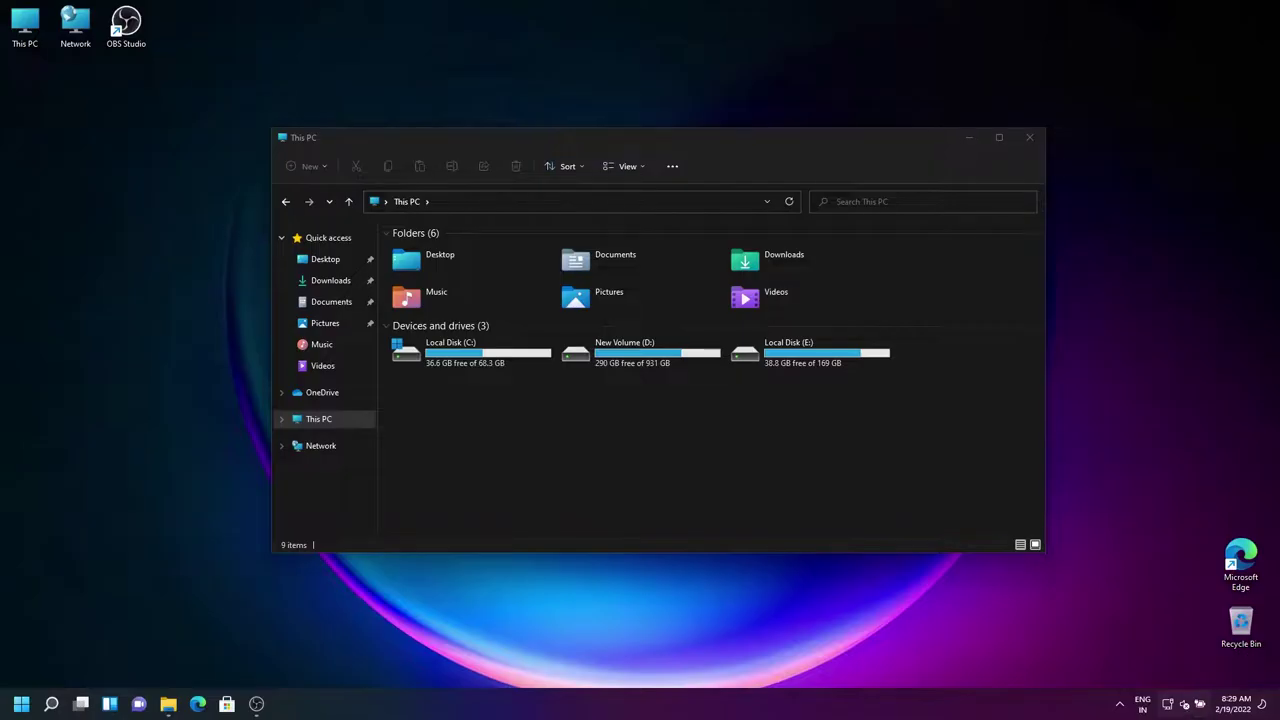
Step: Lower the screen brightness to 59 in Quick Settings
{"action": "left_click", "coordinate": [1183, 705]}
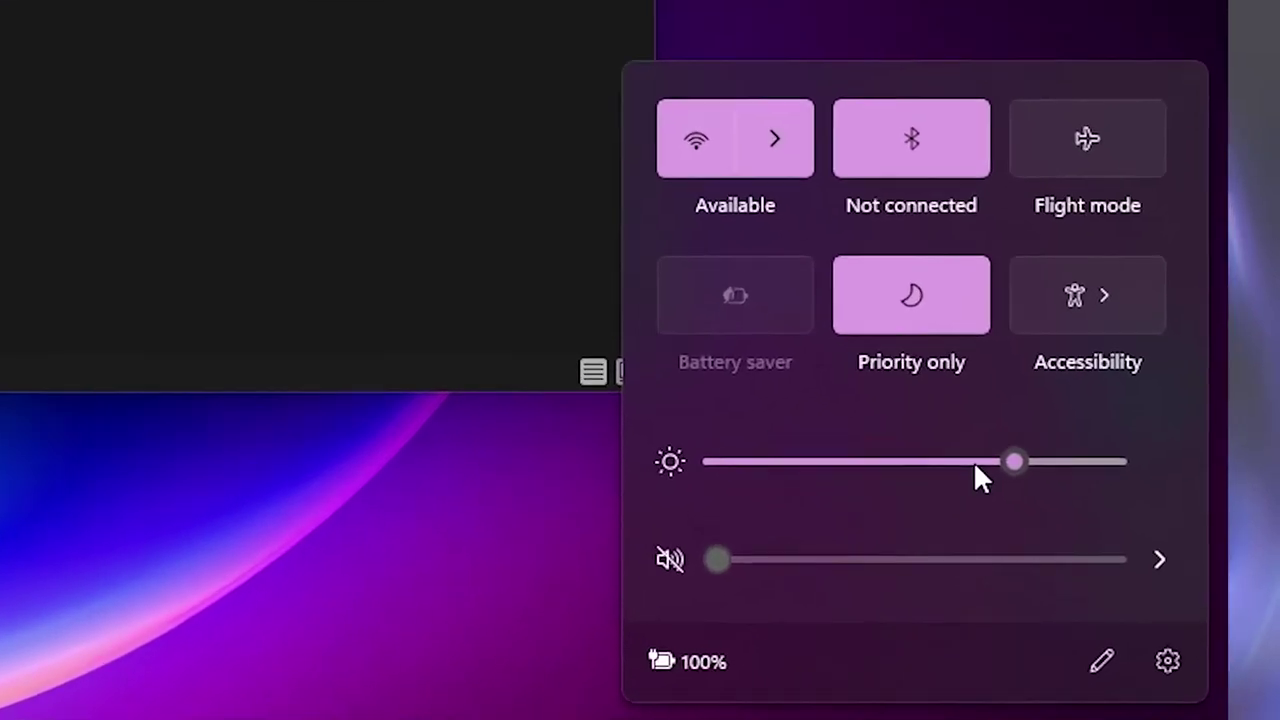
{"action": "left_click_drag", "start_coordinate": [1182, 580], "coordinate": [1174, 580]}
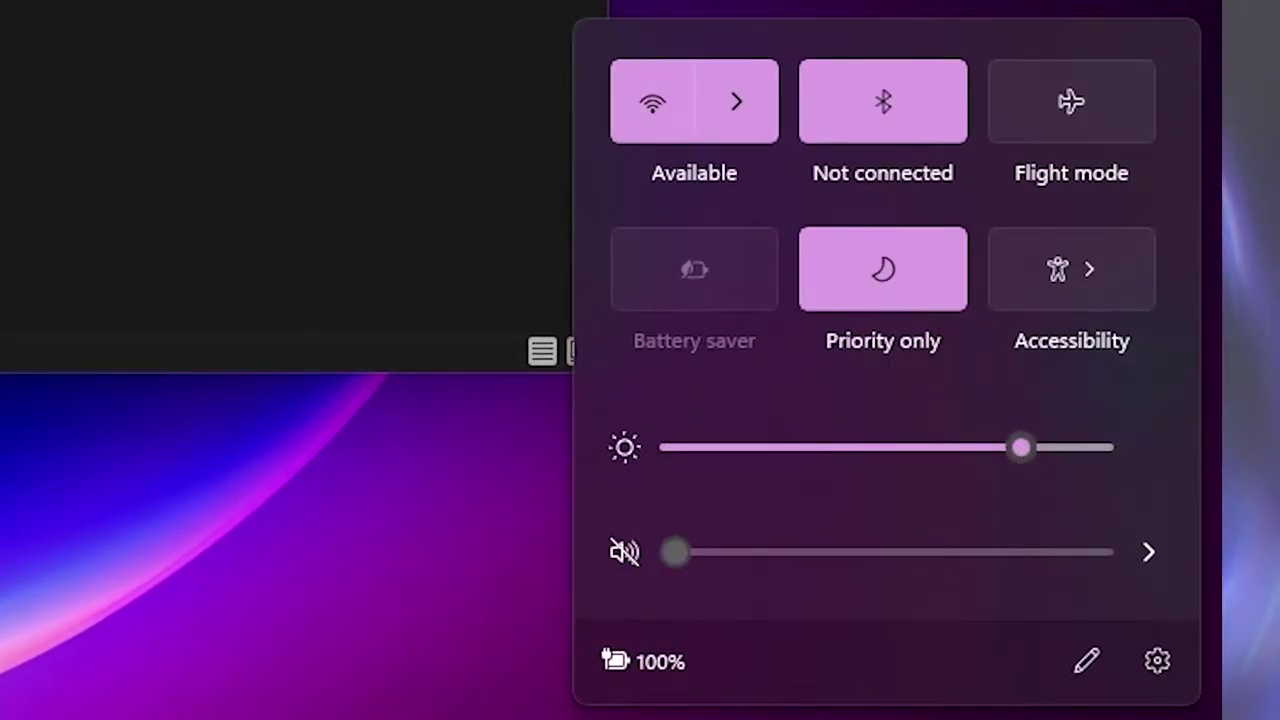
{"action": "left_click", "coordinate": [1143, 556]}
{"action": "left_click", "coordinate": [610, 62]}
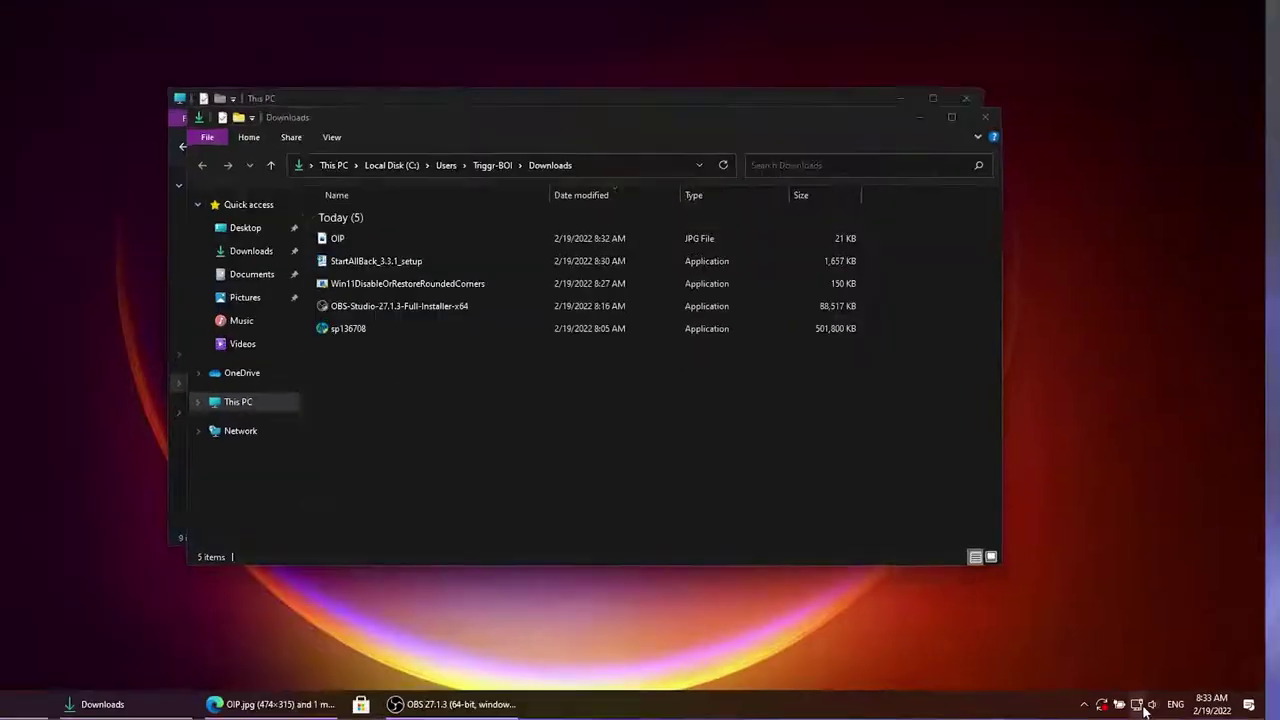
Step: Open and close the tray flyouts, then uncheck and recheck StartAllBack's taskbar Segments option
{"action": "left_click", "coordinate": [1161, 706]}
{"action": "left_click", "coordinate": [1145, 710]}
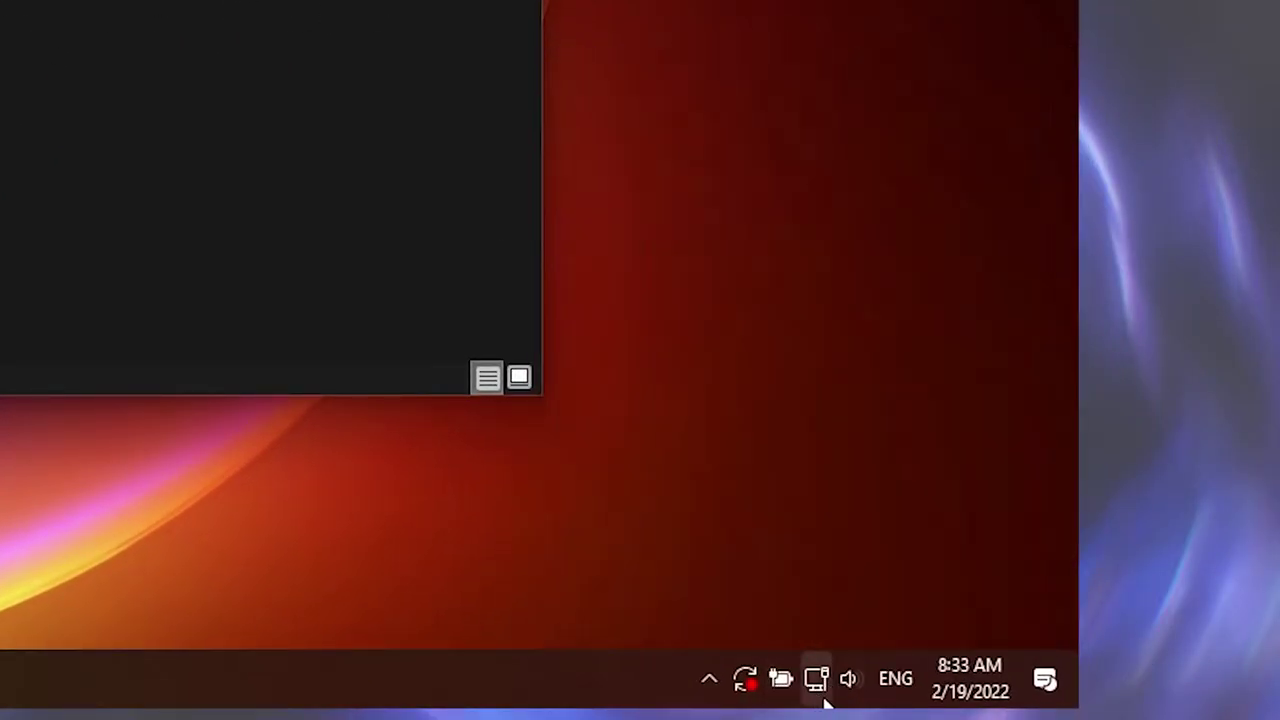
{"action": "left_click", "coordinate": [825, 705]}
{"action": "left_click", "coordinate": [862, 707]}
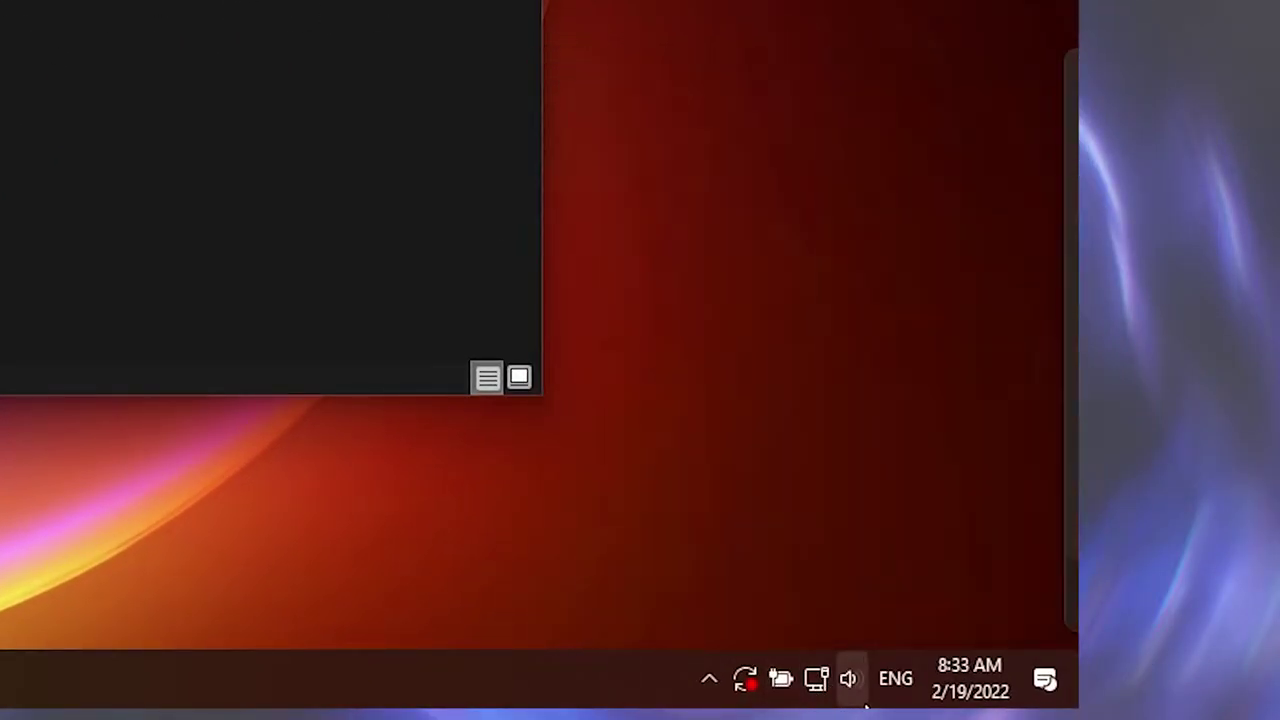
{"action": "left_click", "coordinate": [850, 679]}
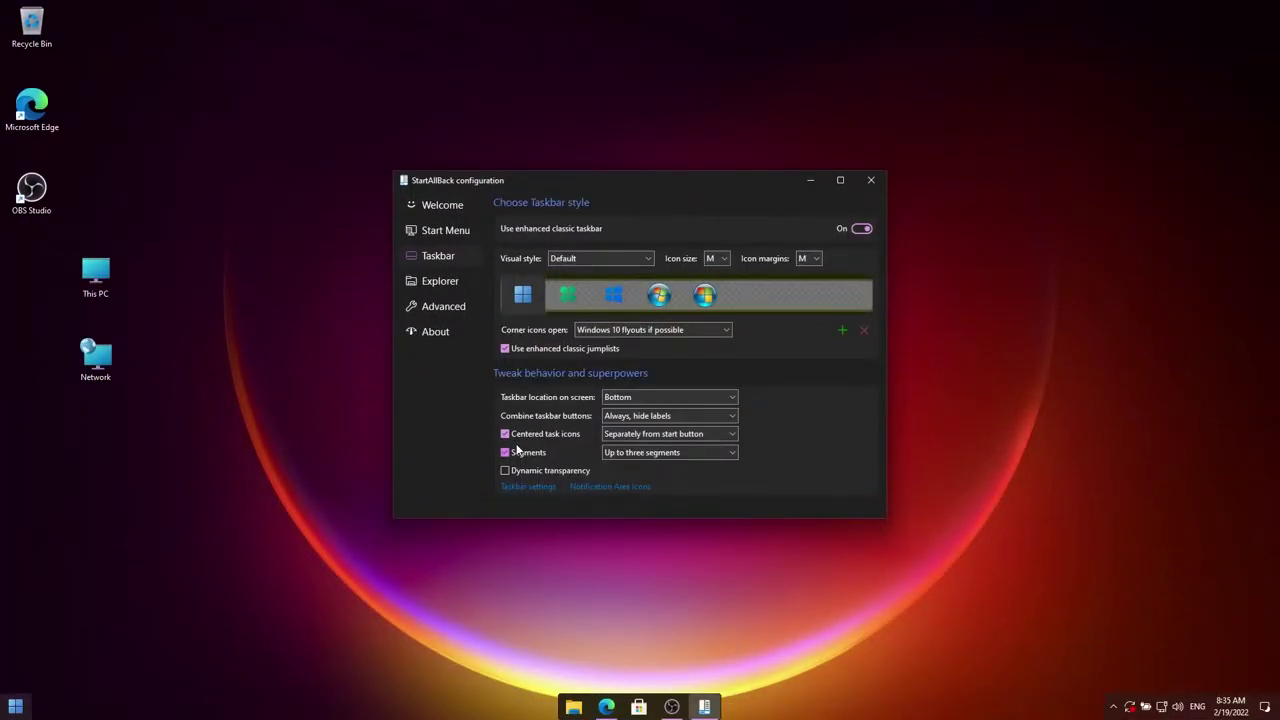
{"action": "left_click", "coordinate": [517, 451]}
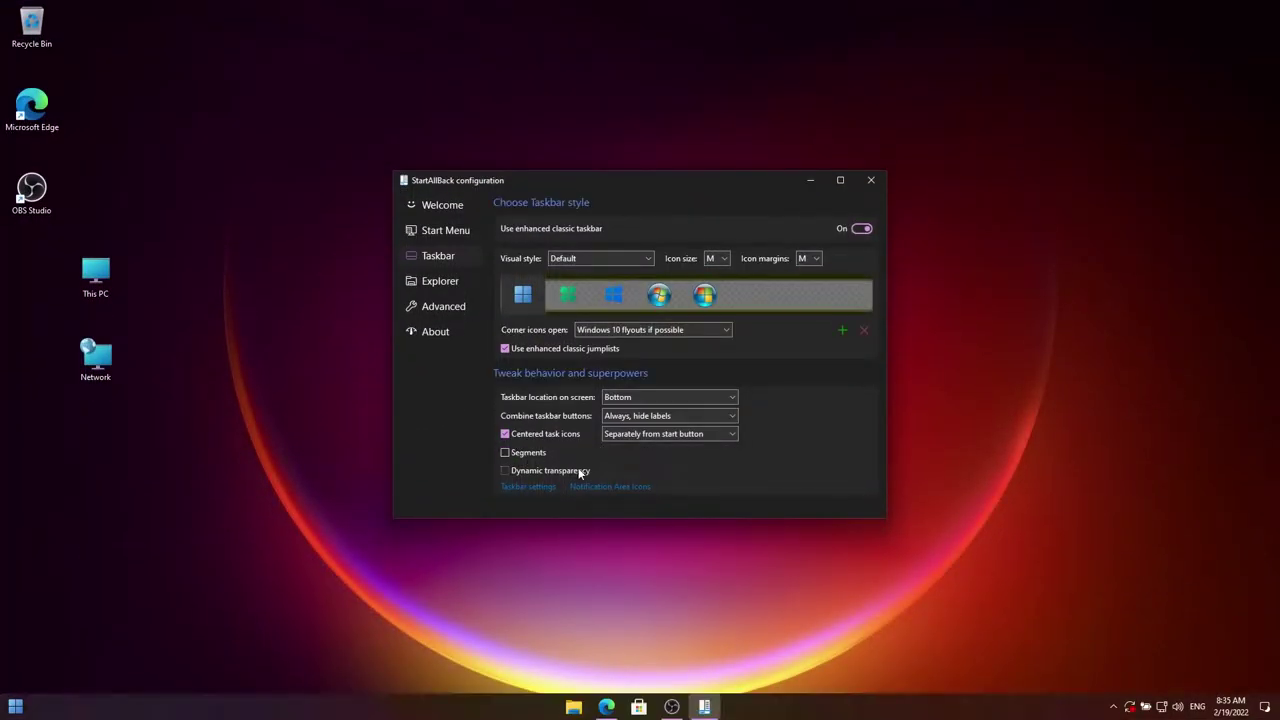
{"action": "left_click", "coordinate": [506, 453]}
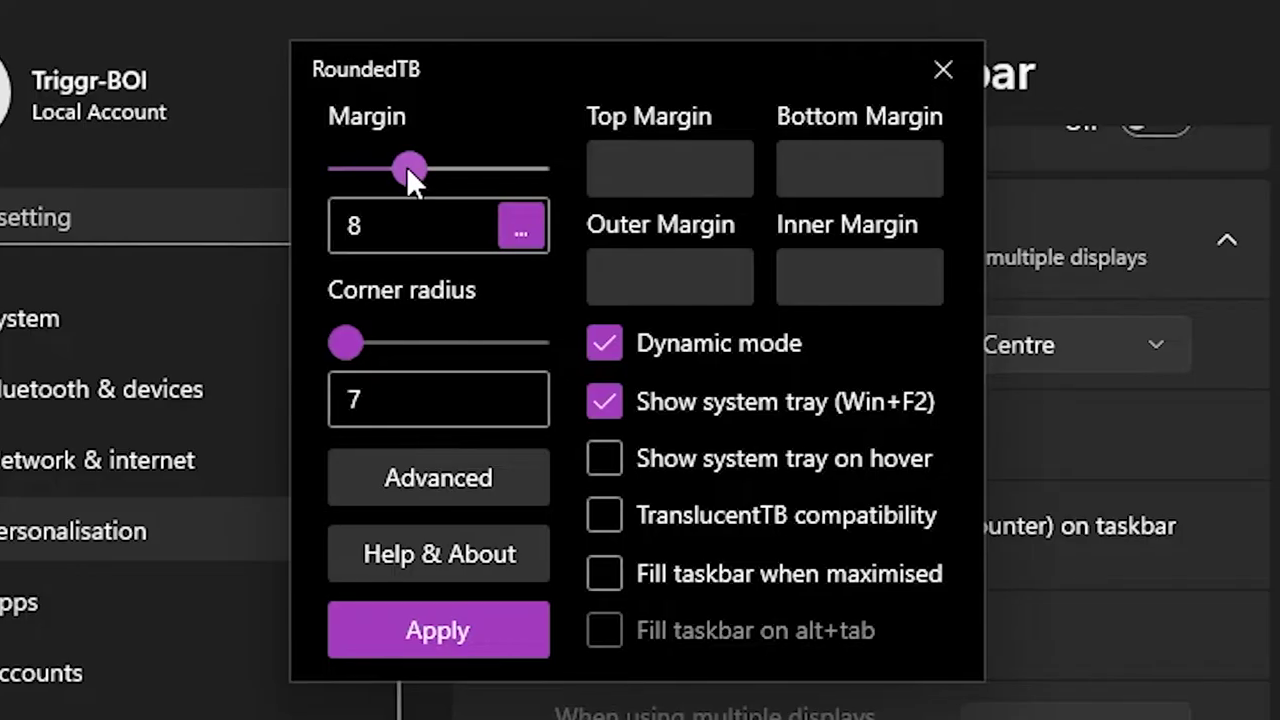
Step: Reduce the RoundedTB margin from 8 to 2 and raise the corner radius to 48
{"action": "left_click_drag", "start_coordinate": [409, 174], "coordinate": [69, 169]}
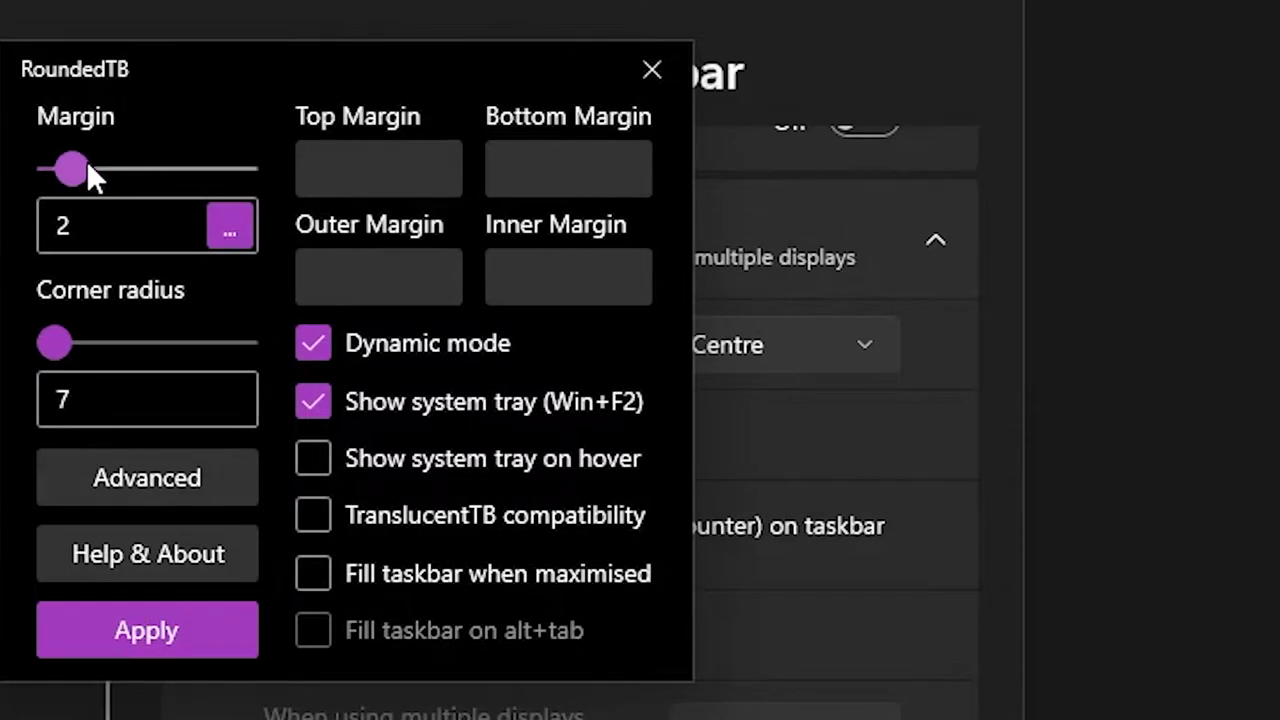
{"action": "left_click_drag", "start_coordinate": [88, 341], "coordinate": [420, 445]}
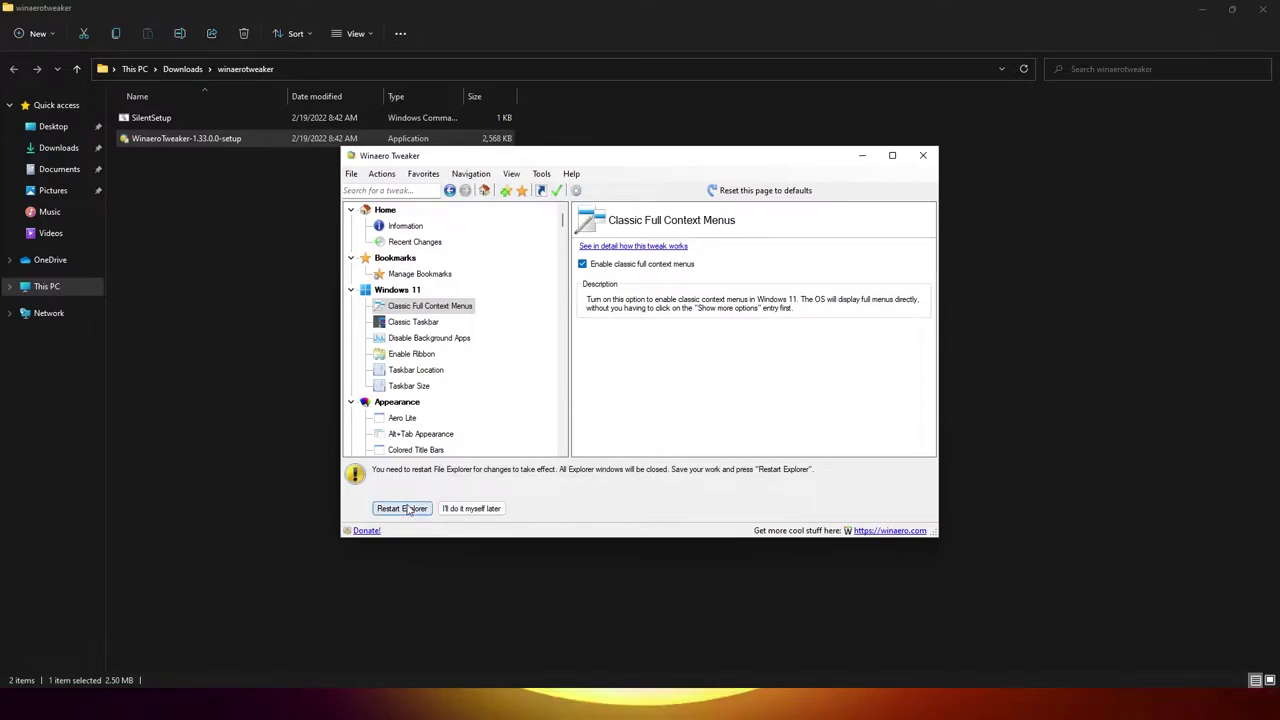
Step: Enable classic full context menus and the Explorer ribbon in Winaero Tweaker, restarting Explorer
{"action": "left_click", "coordinate": [408, 508]}
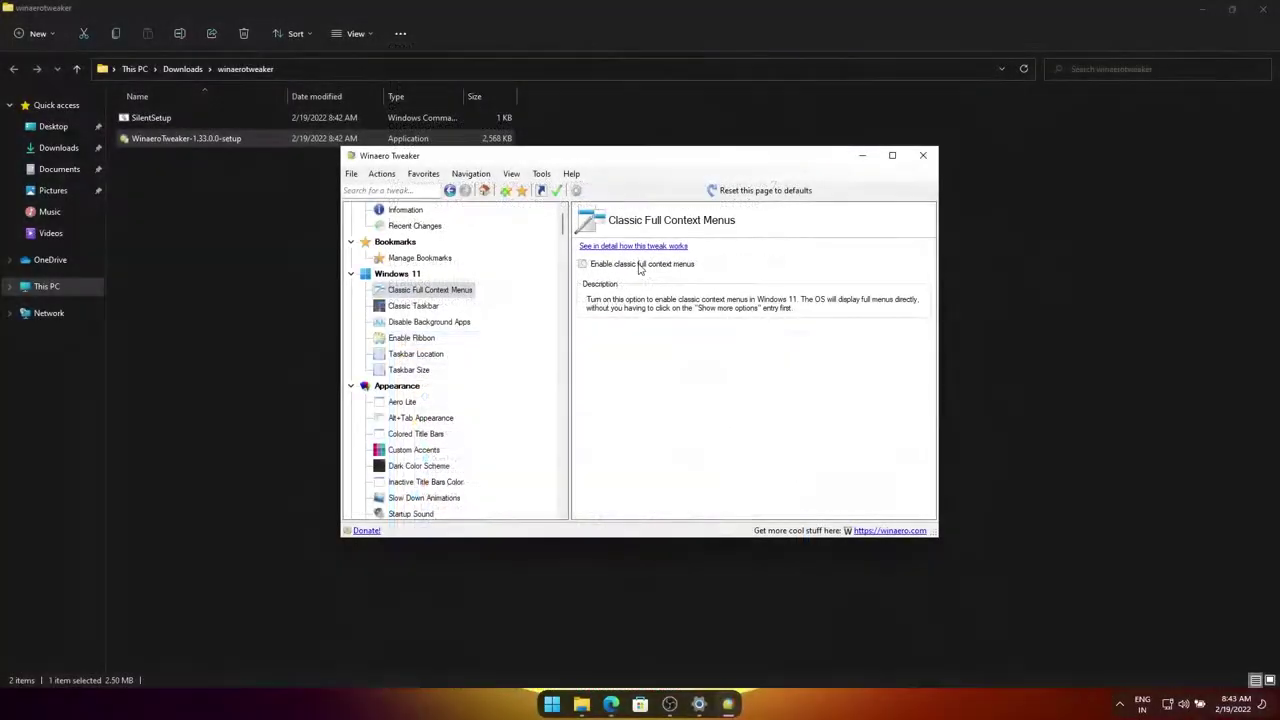
{"action": "left_click", "coordinate": [640, 265]}
{"action": "left_click", "coordinate": [407, 510]}
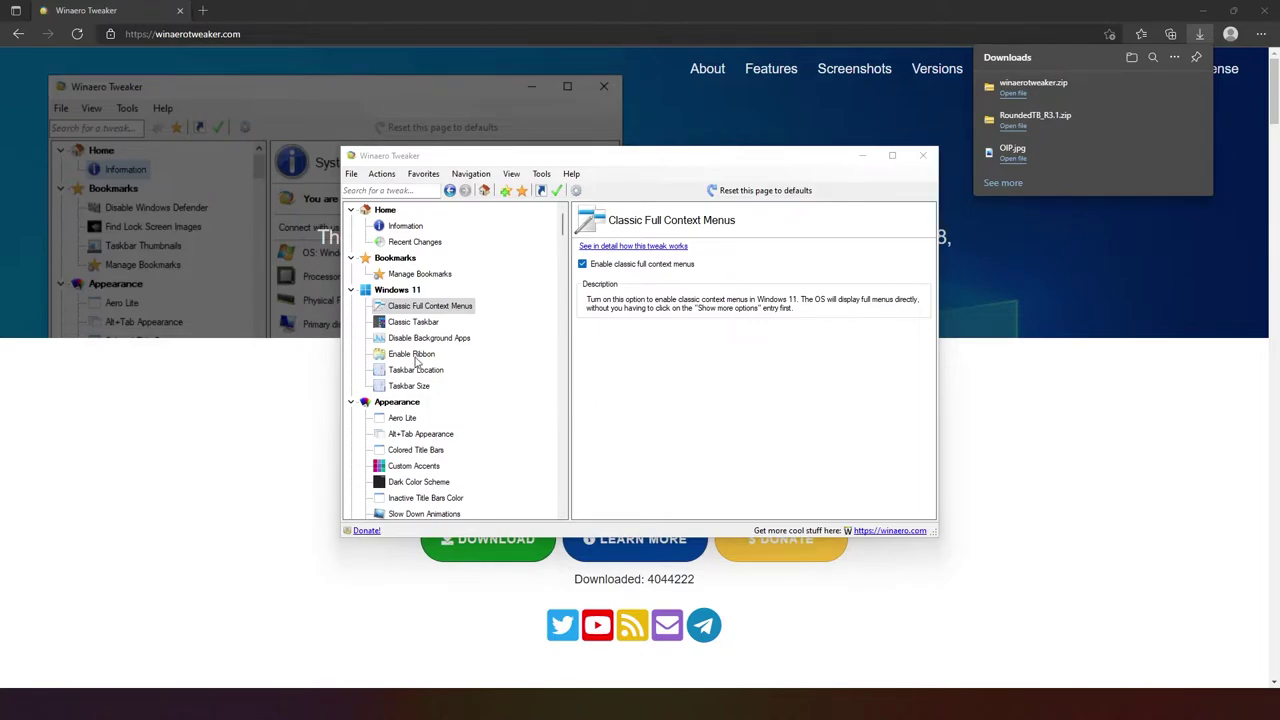
{"action": "left_click", "coordinate": [670, 265]}
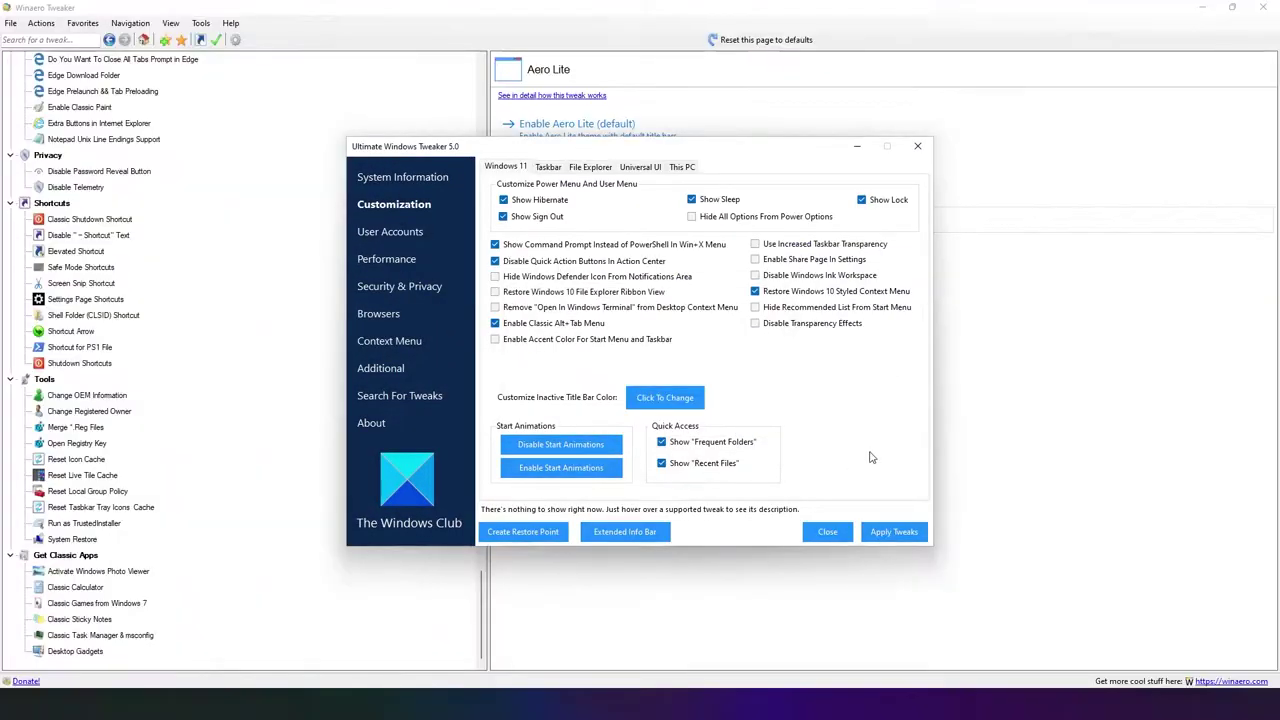
Step: Bring the Ultimate Windows Tweaker window into focus
{"action": "left_click", "coordinate": [862, 415]}
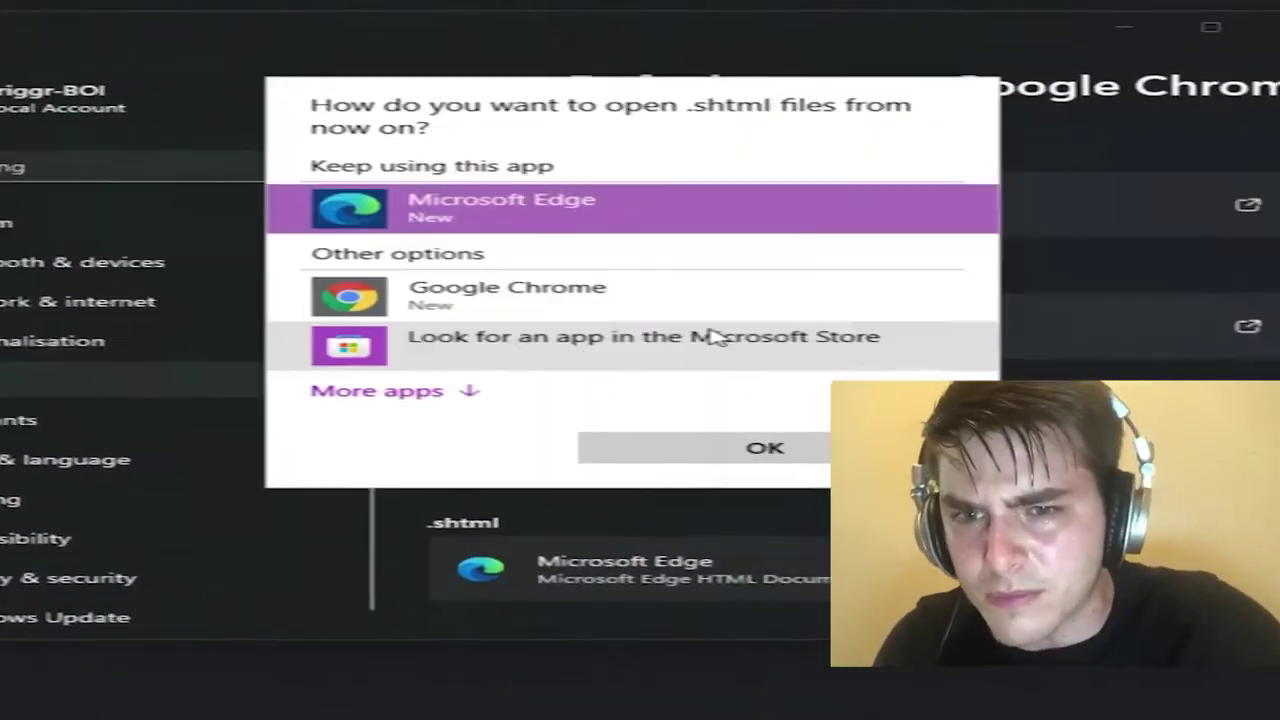
Step: Set Google Chrome as the default app for the prompted web file type
{"action": "left_click", "coordinate": [627, 305]}
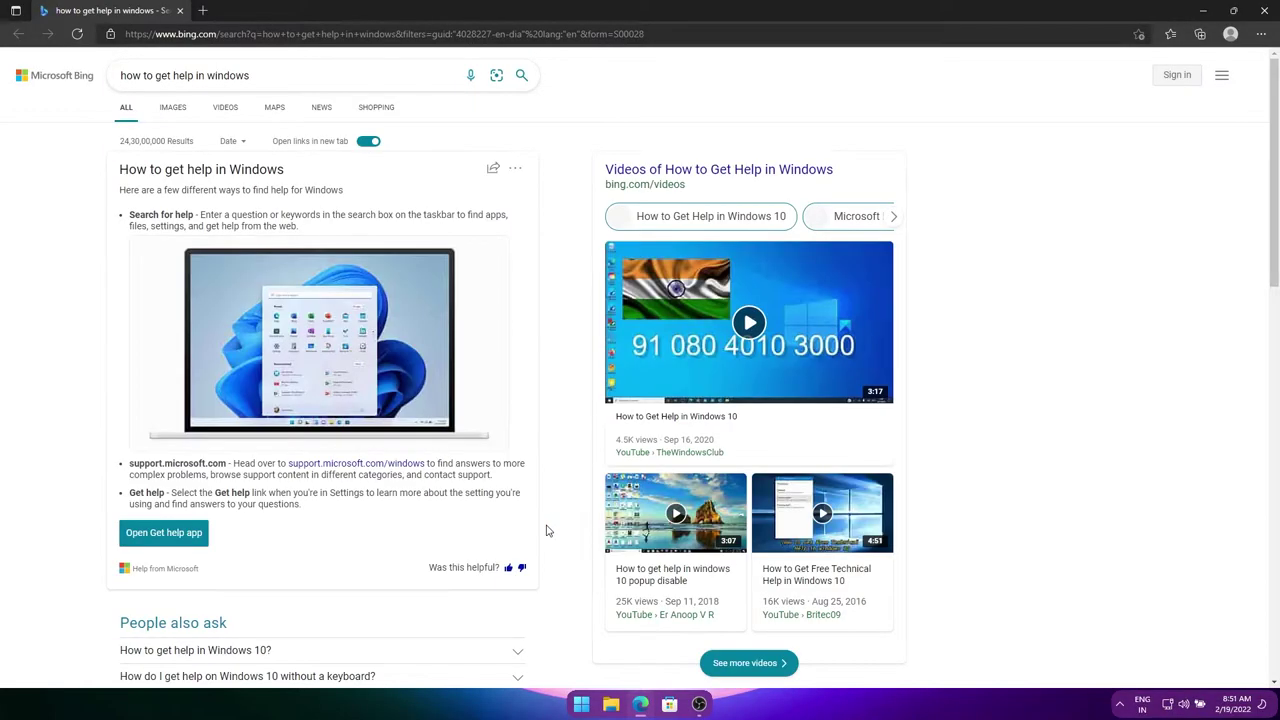
Step: Search 'using windows' from the Start menu so the web results open in Google Chrome
{"action": "key", "text": "super"}
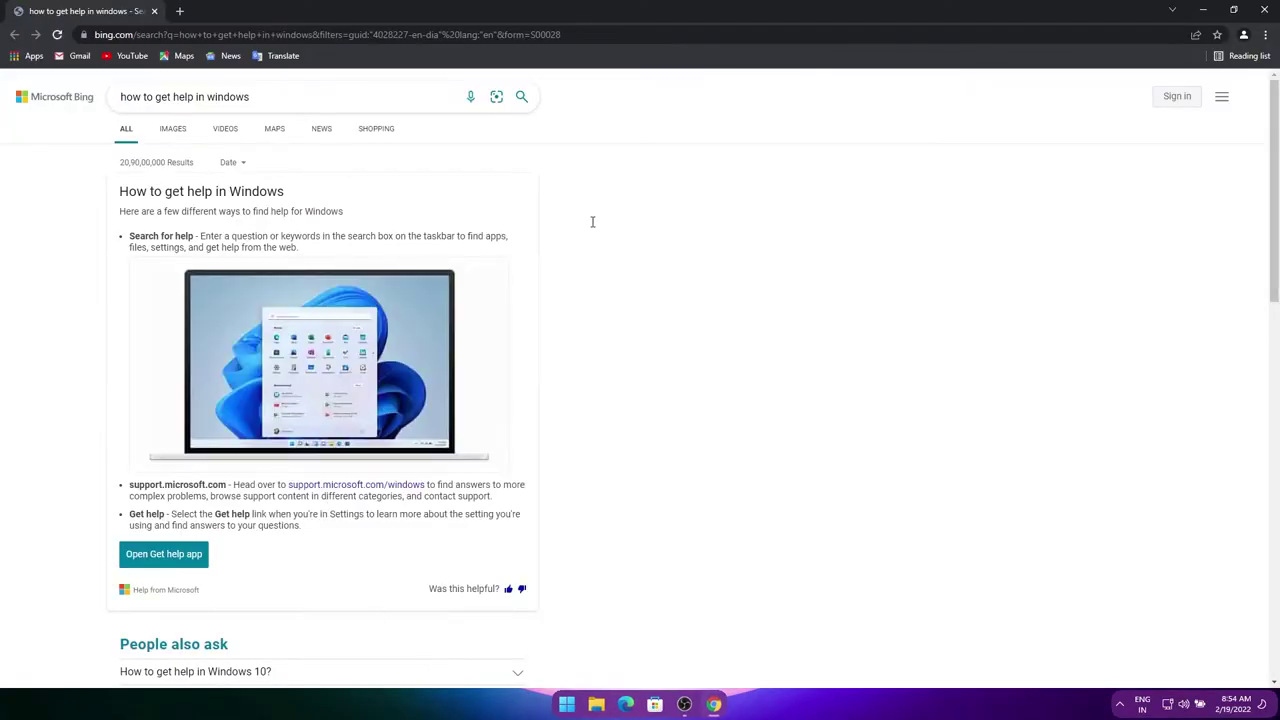
{"action": "left_click", "coordinate": [568, 708]}
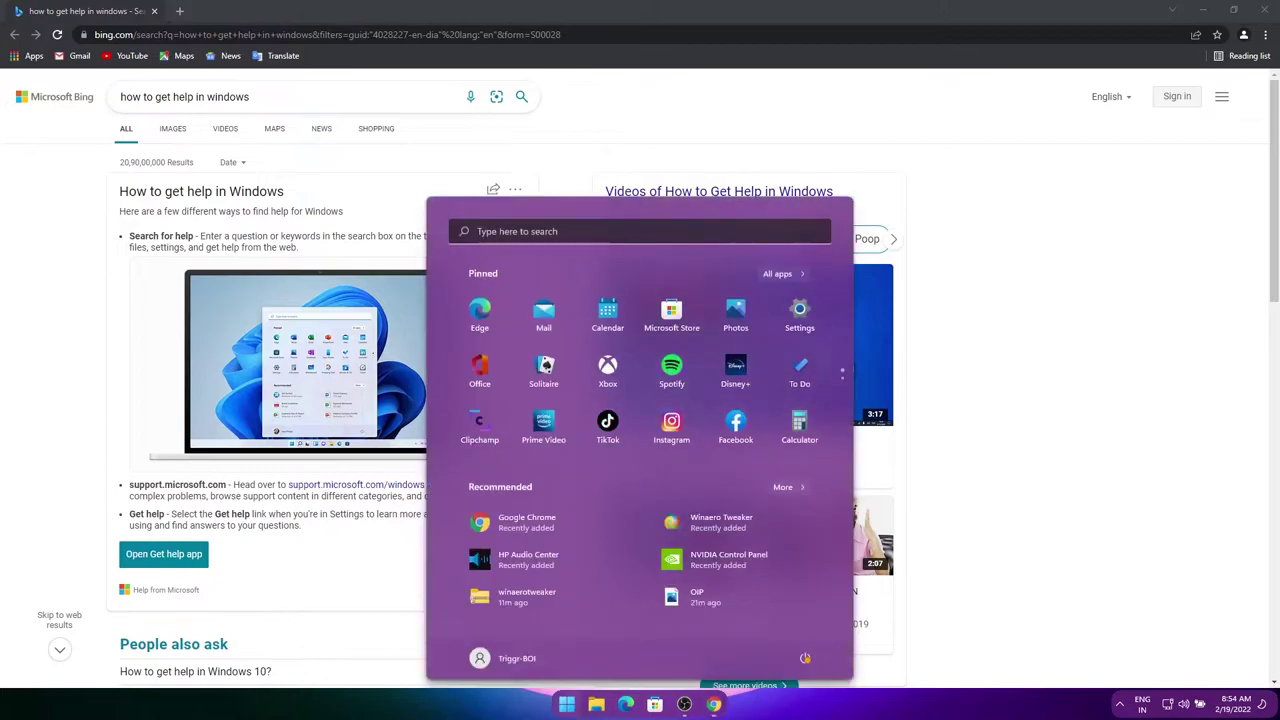
{"action": "type", "text": "using window"}
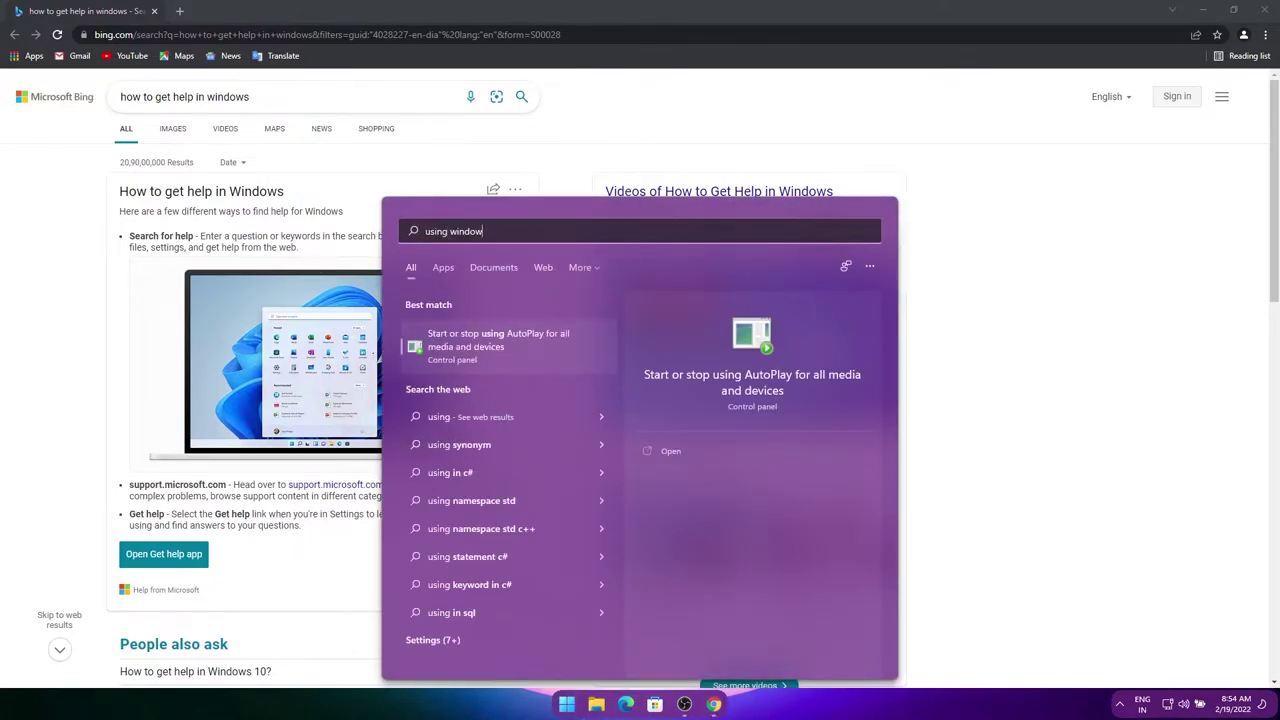
{"action": "type", "text": "s"}
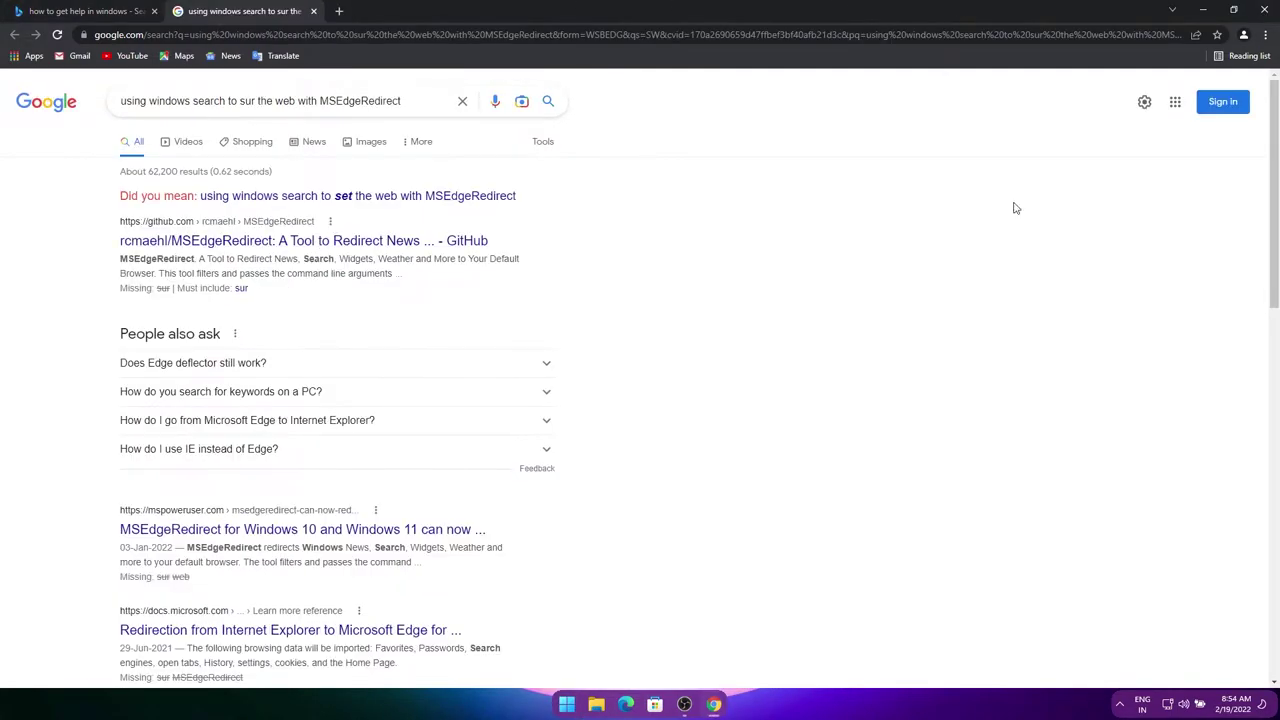
{"action": "scroll", "coordinate": [864, 450], "scroll_direction": "down", "scroll_amount": 10}
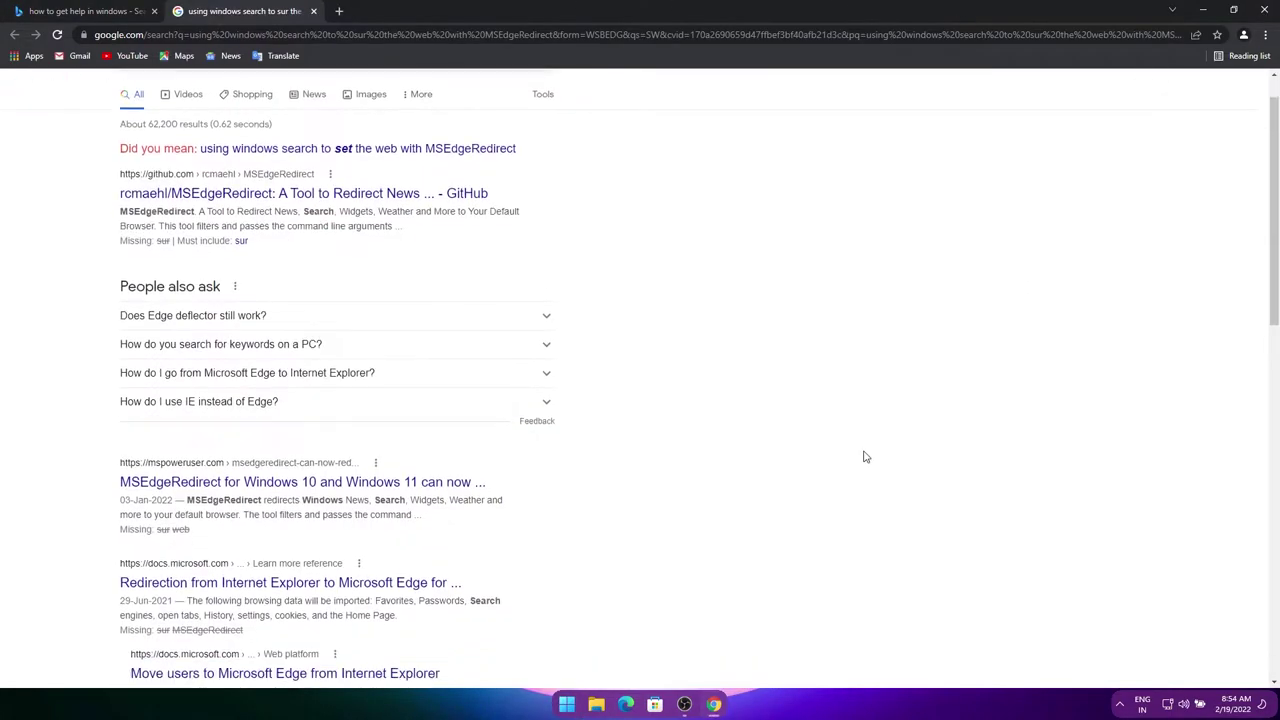
{"action": "scroll", "coordinate": [858, 441], "scroll_direction": "up", "scroll_amount": 10}
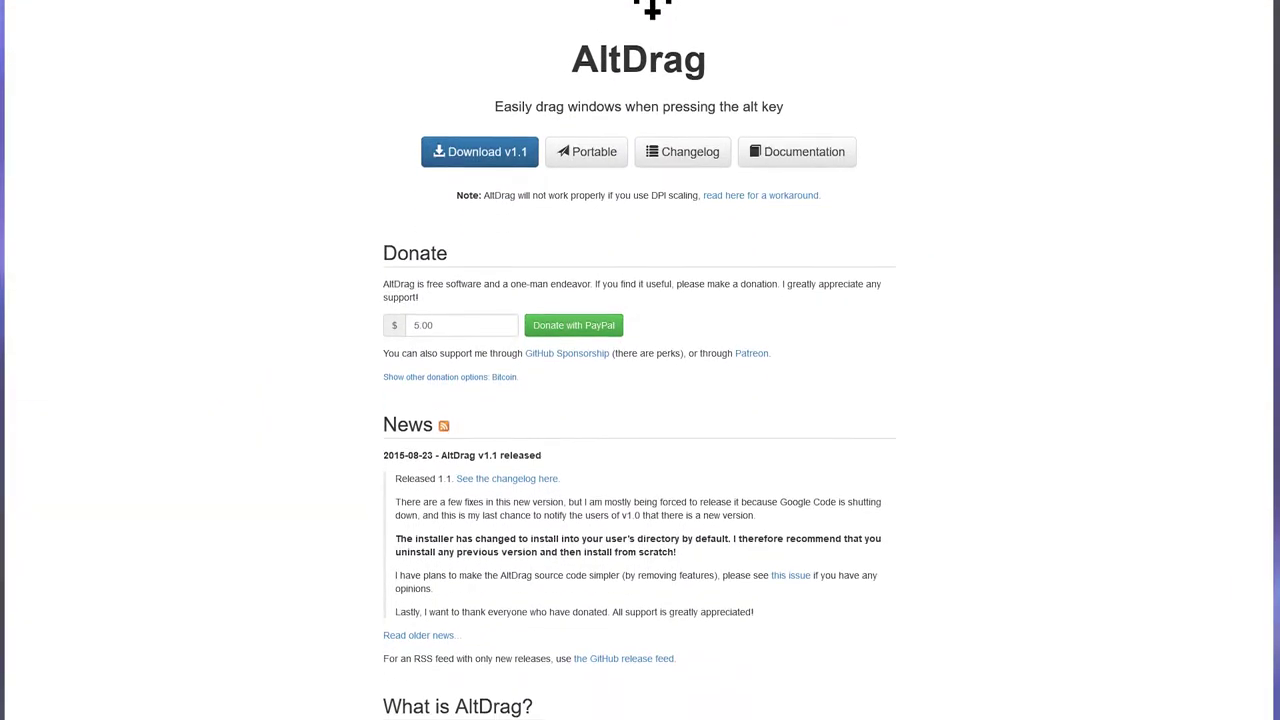
Step: Drag the This PC window by its interior with AltDrag to the screen centre
{"action": "scroll", "coordinate": [640, 360], "scroll_direction": "down", "scroll_amount": 2}
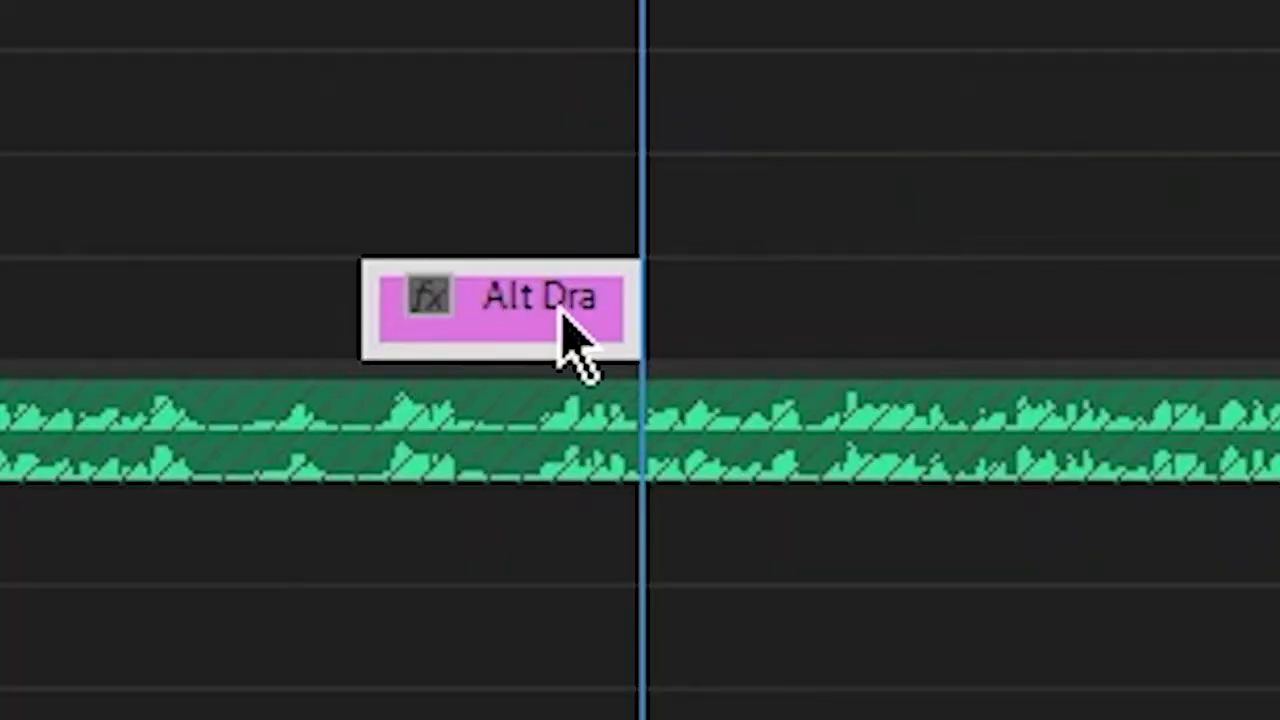
{"action": "left_click_drag", "start_coordinate": [563, 337], "coordinate": [822, 318]}
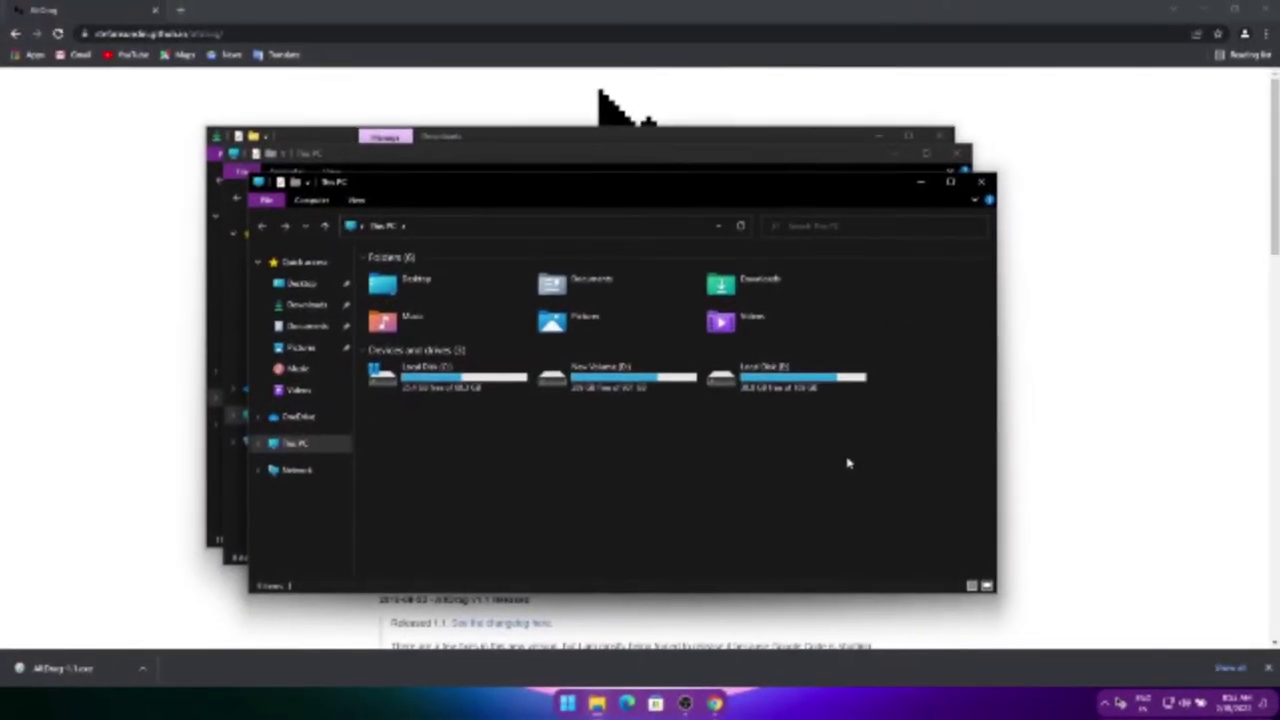
{"action": "mouse_move", "coordinate": [668, 457]}
{"action": "left_mouse_down"}
{"action": "mouse_move", "coordinate": [389, 531]}
{"action": "mouse_move", "coordinate": [537, 489]}
{"action": "mouse_move", "coordinate": [622, 513]}
{"action": "mouse_move", "coordinate": [480, 437]}
{"action": "mouse_move", "coordinate": [849, 662]}
{"action": "mouse_move", "coordinate": [480, 366]}
{"action": "mouse_move", "coordinate": [690, 470]}
{"action": "left_mouse_up"}
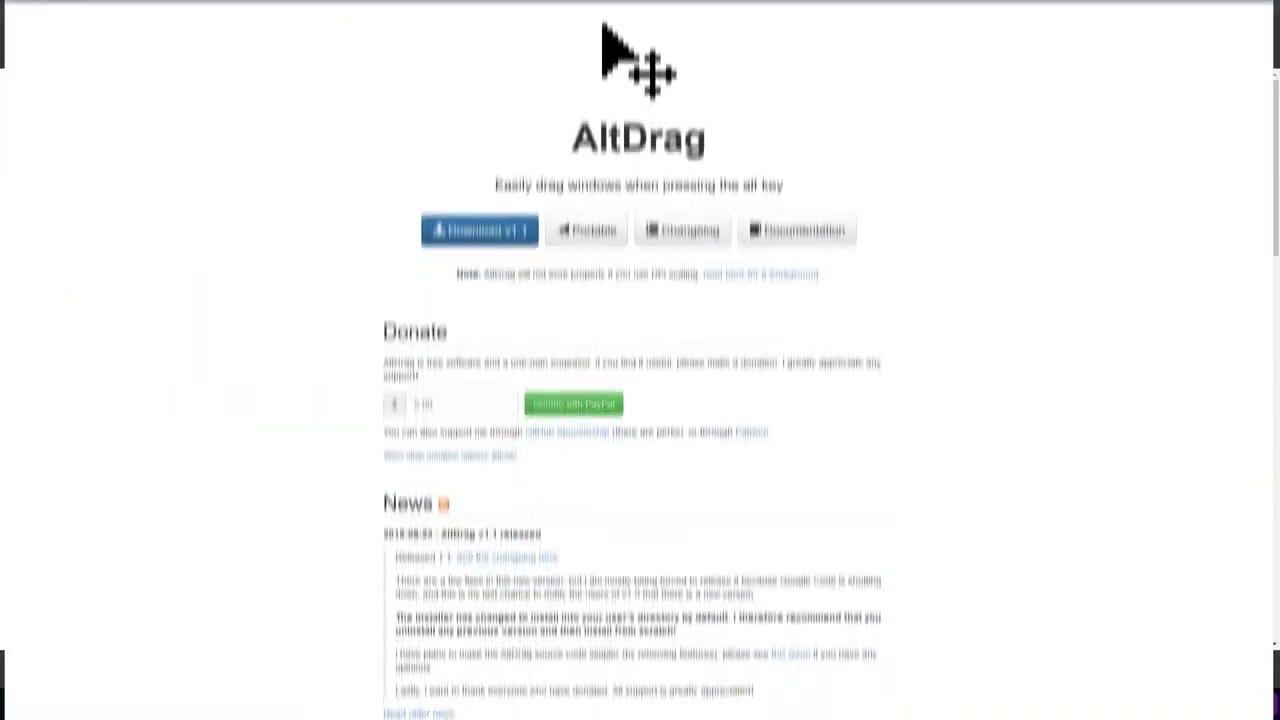
{"action": "scroll", "coordinate": [614, 43], "scroll_direction": "down", "scroll_amount": 5}
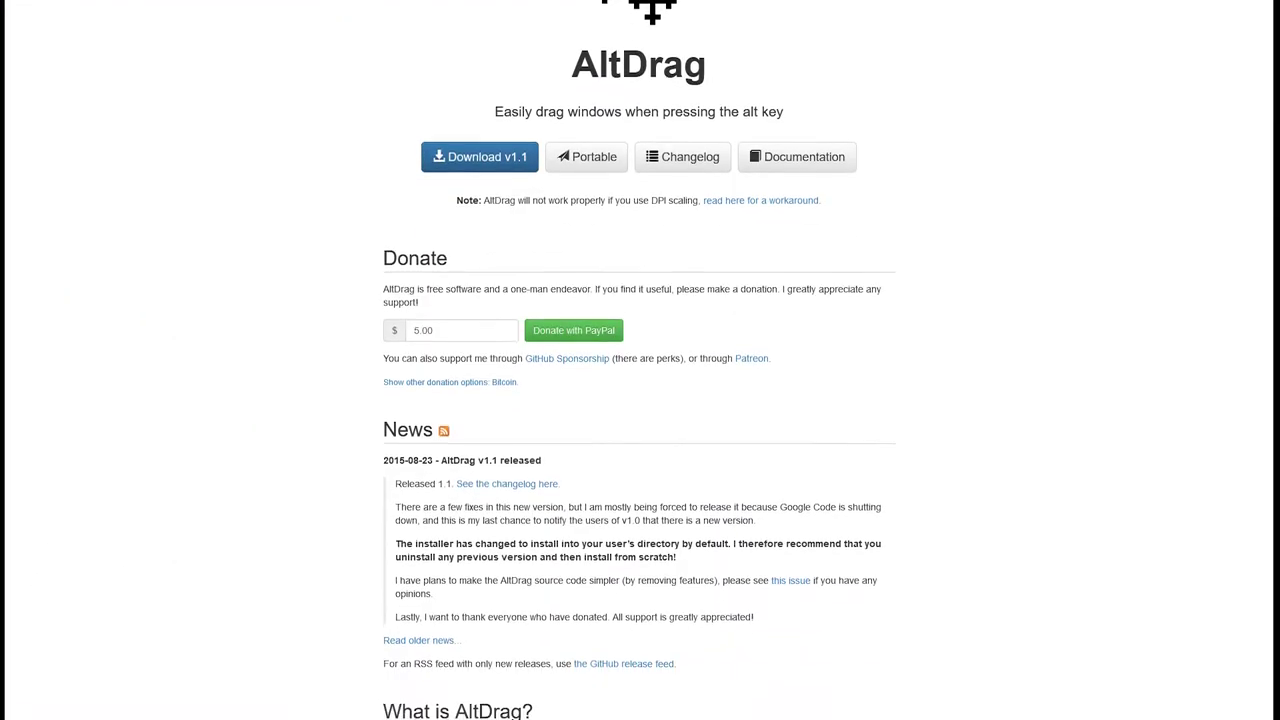
{"action": "scroll", "coordinate": [640, 360], "scroll_direction": "down", "scroll_amount": 1}
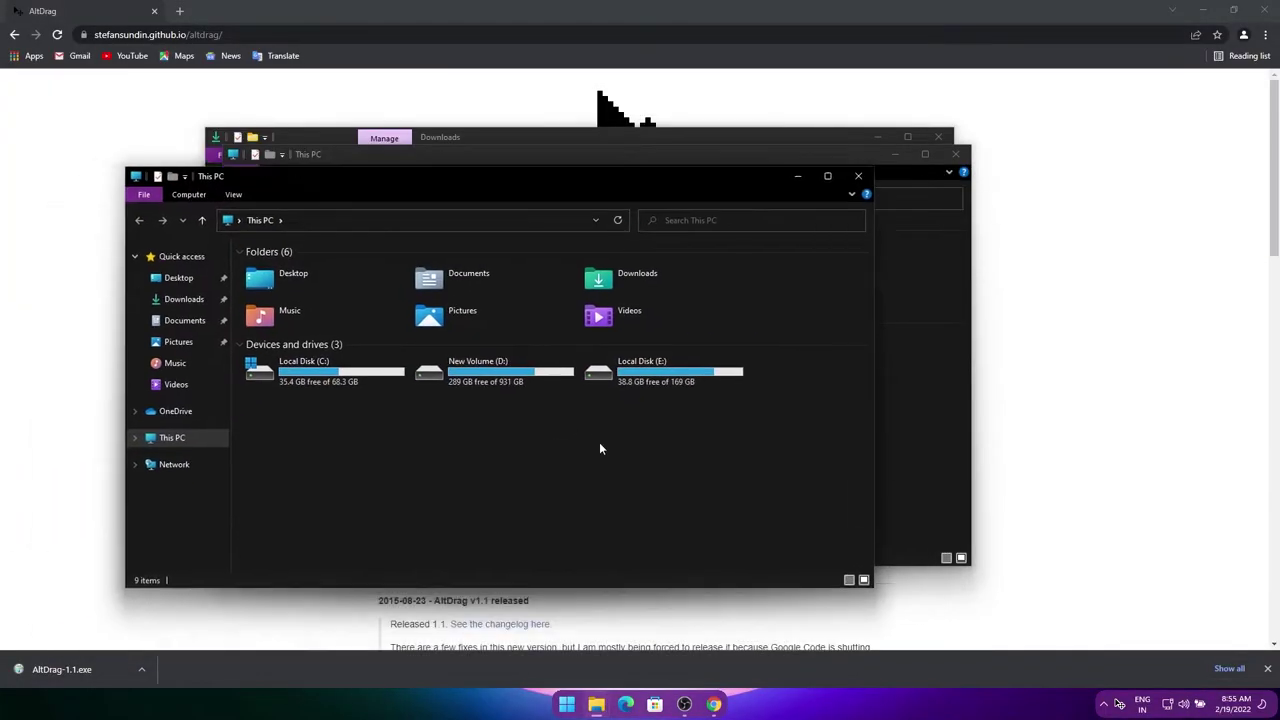
{"action": "left_click_drag", "start_coordinate": [599, 442], "coordinate": [706, 451]}
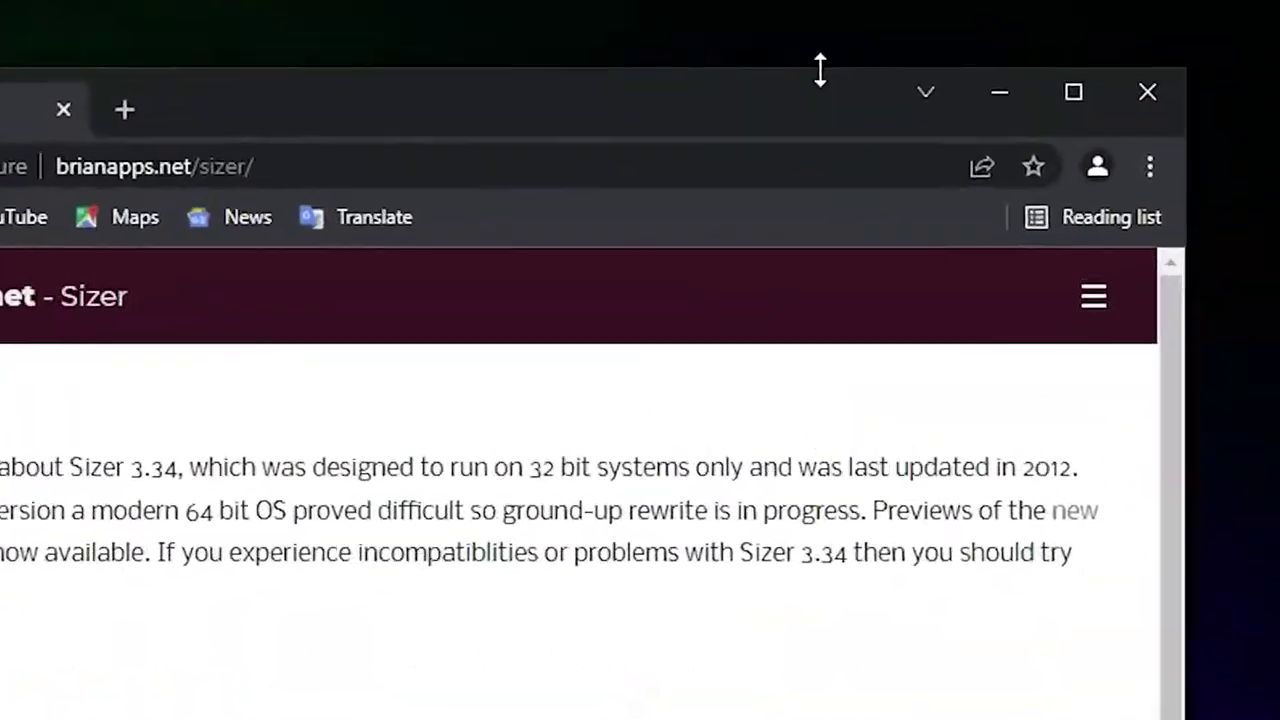
Step: Use the Sizer presets to resize the browser window to 1024x768, then 800x600
{"action": "right_click", "coordinate": [1000, 34]}
{"action": "left_click", "coordinate": [858, 238]}
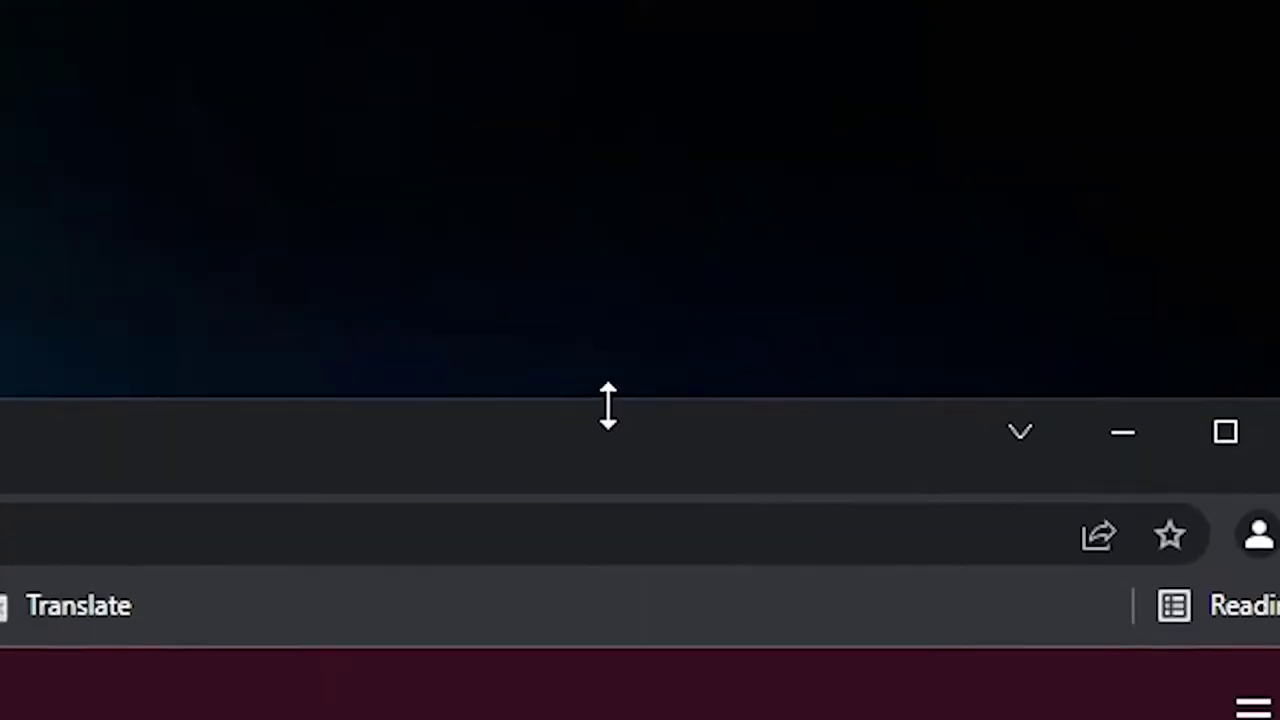
{"action": "right_click", "coordinate": [614, 318]}
{"action": "left_click", "coordinate": [709, 384]}
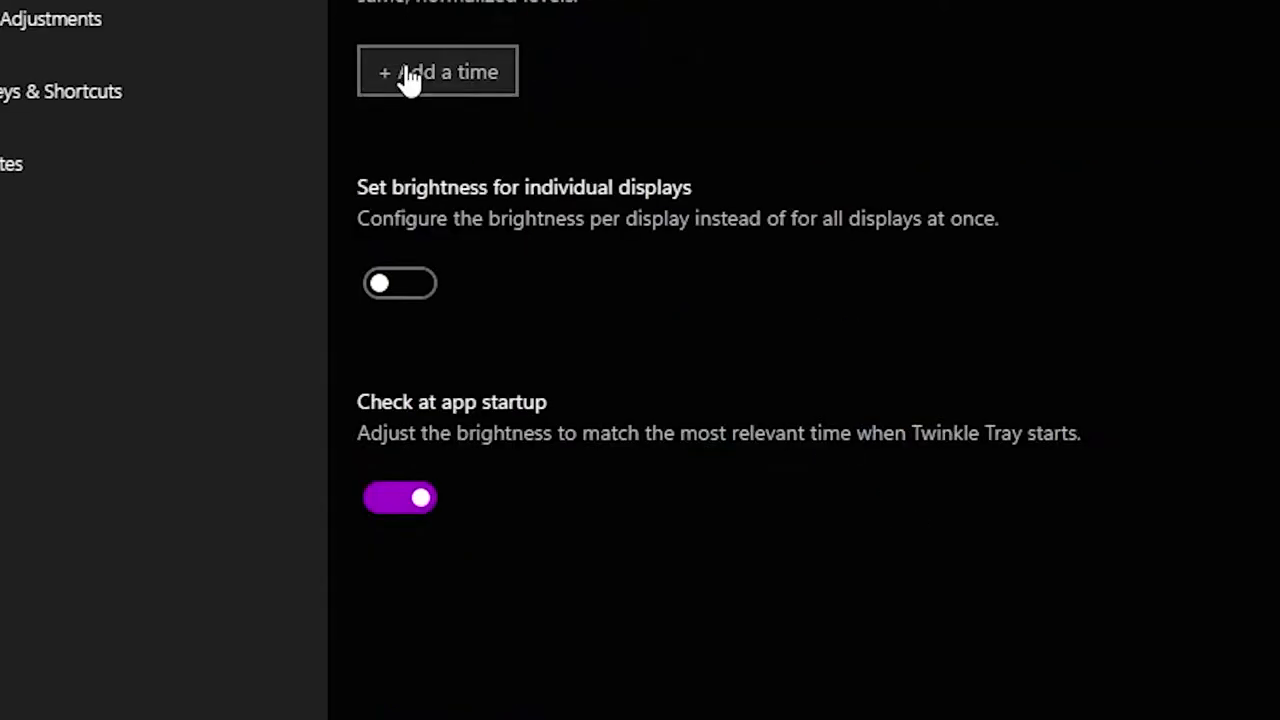
Step: Add brightness schedules of 88 at 07:30 AM and 81 at 07:30 PM
{"action": "left_click", "coordinate": [409, 78]}
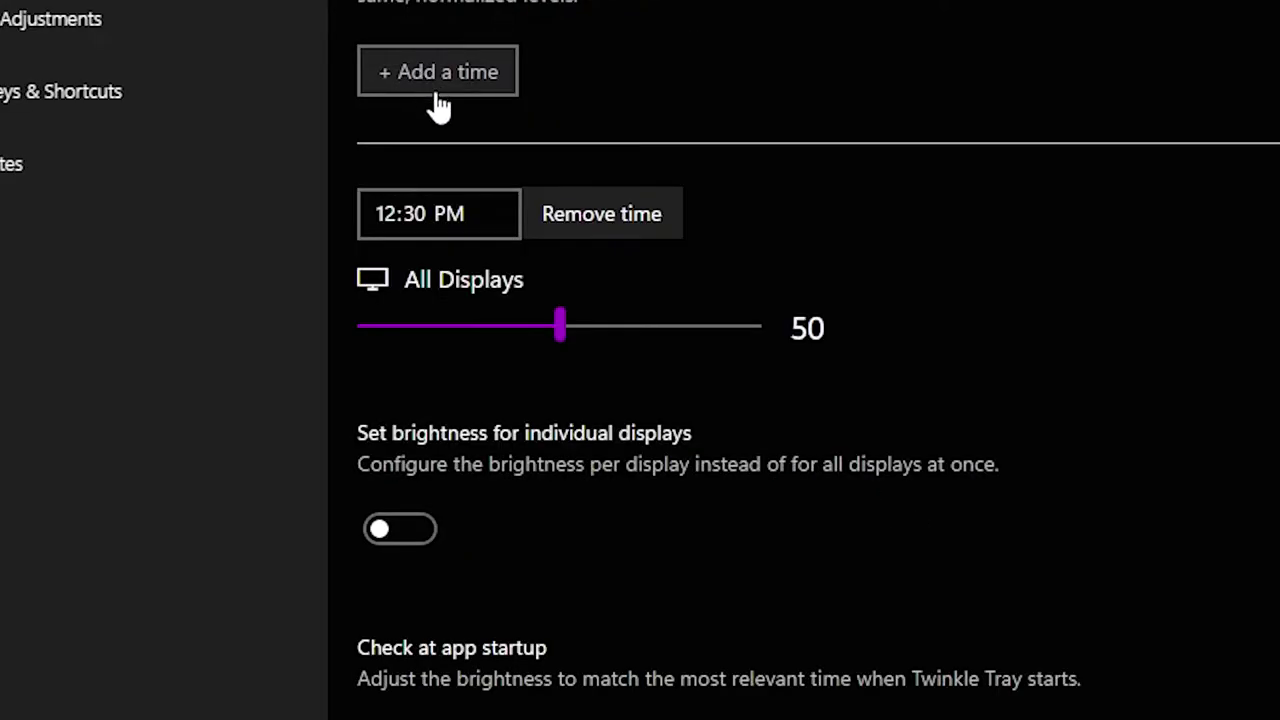
{"action": "left_click", "coordinate": [459, 191]}
{"action": "left_click", "coordinate": [849, 226]}
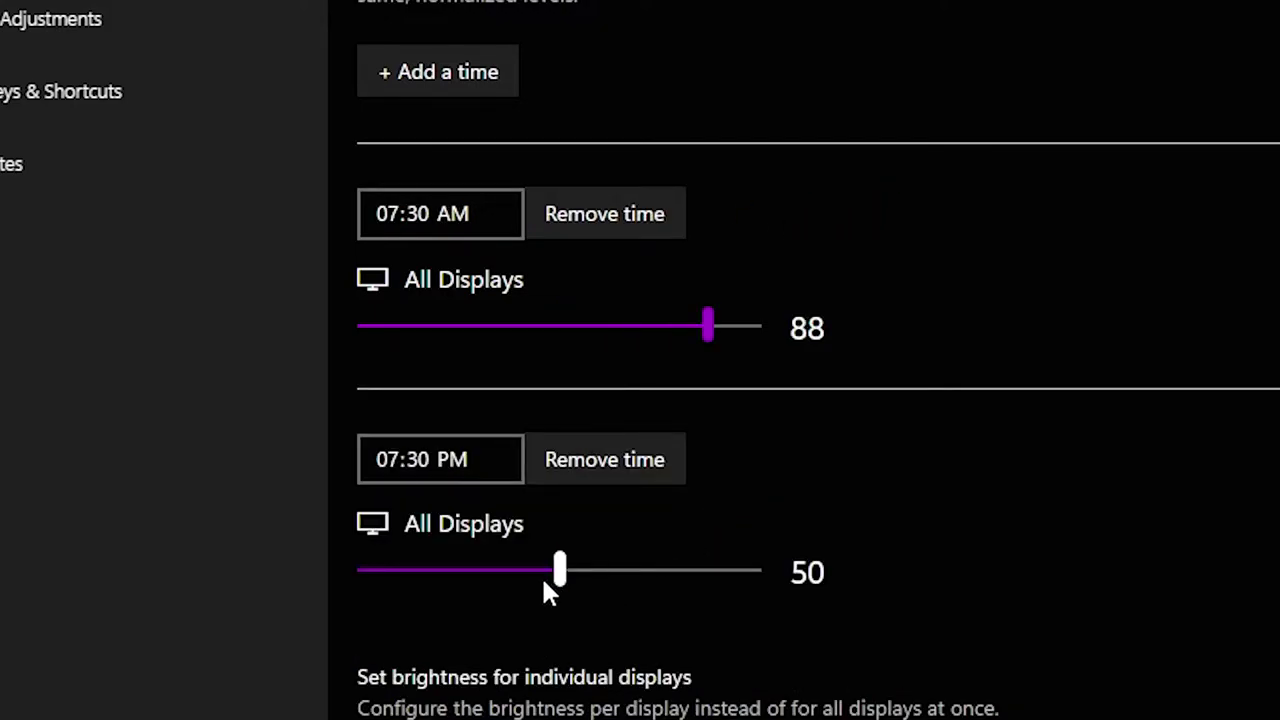
{"action": "left_click_drag", "start_coordinate": [560, 572], "coordinate": [684, 578]}
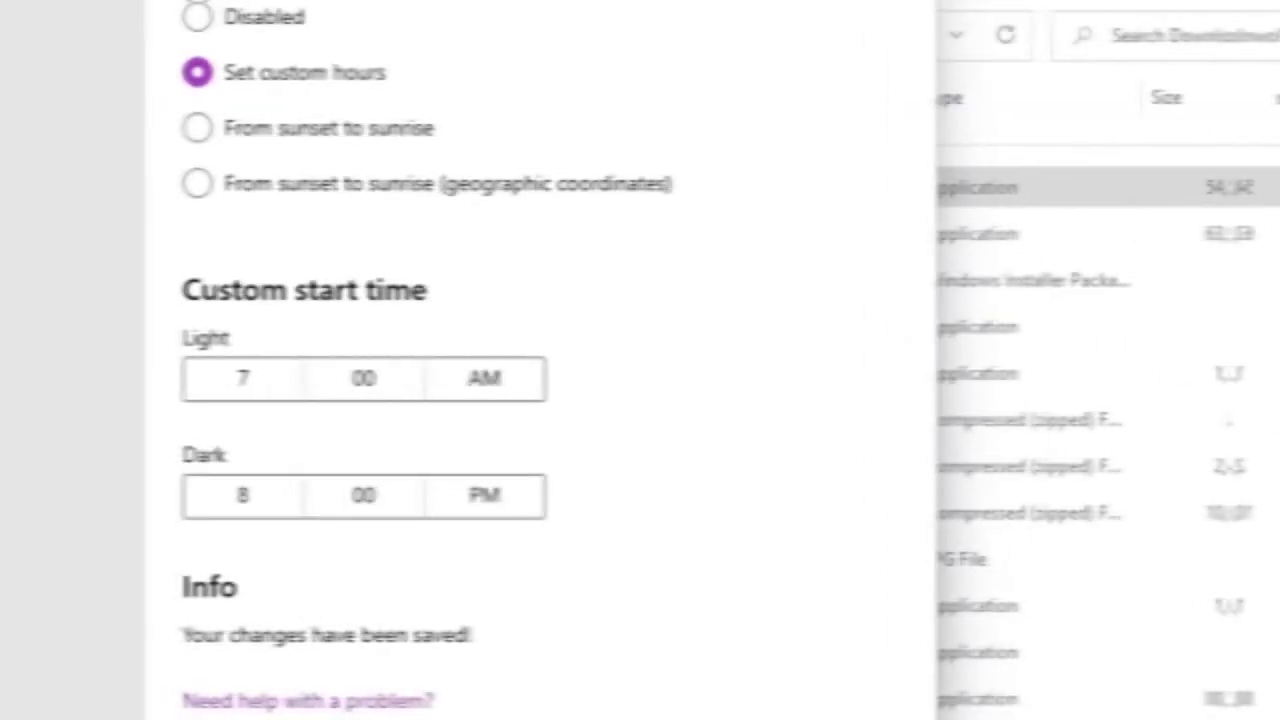
Step: Change the Auto Dark Mode wallpaper mode from Light Theme to Dark Theme
{"action": "left_click", "coordinate": [283, 492]}
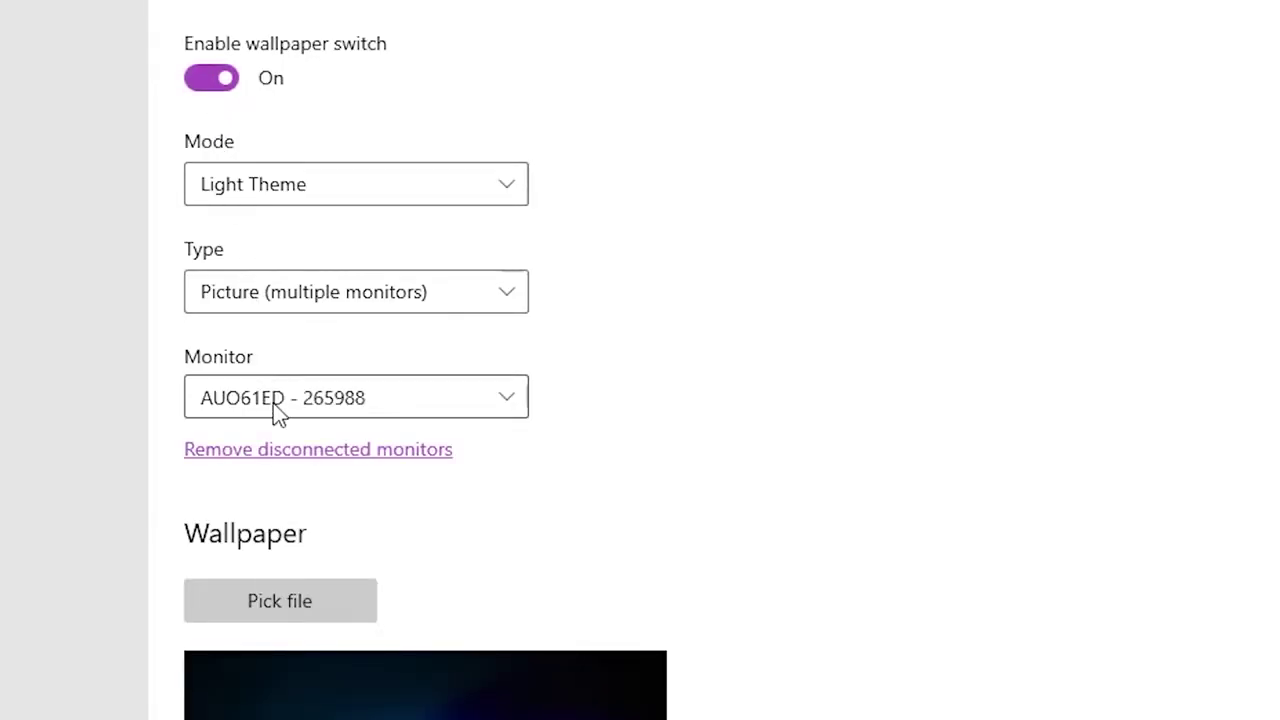
{"action": "left_click", "coordinate": [303, 200]}
{"action": "left_click", "coordinate": [300, 200]}
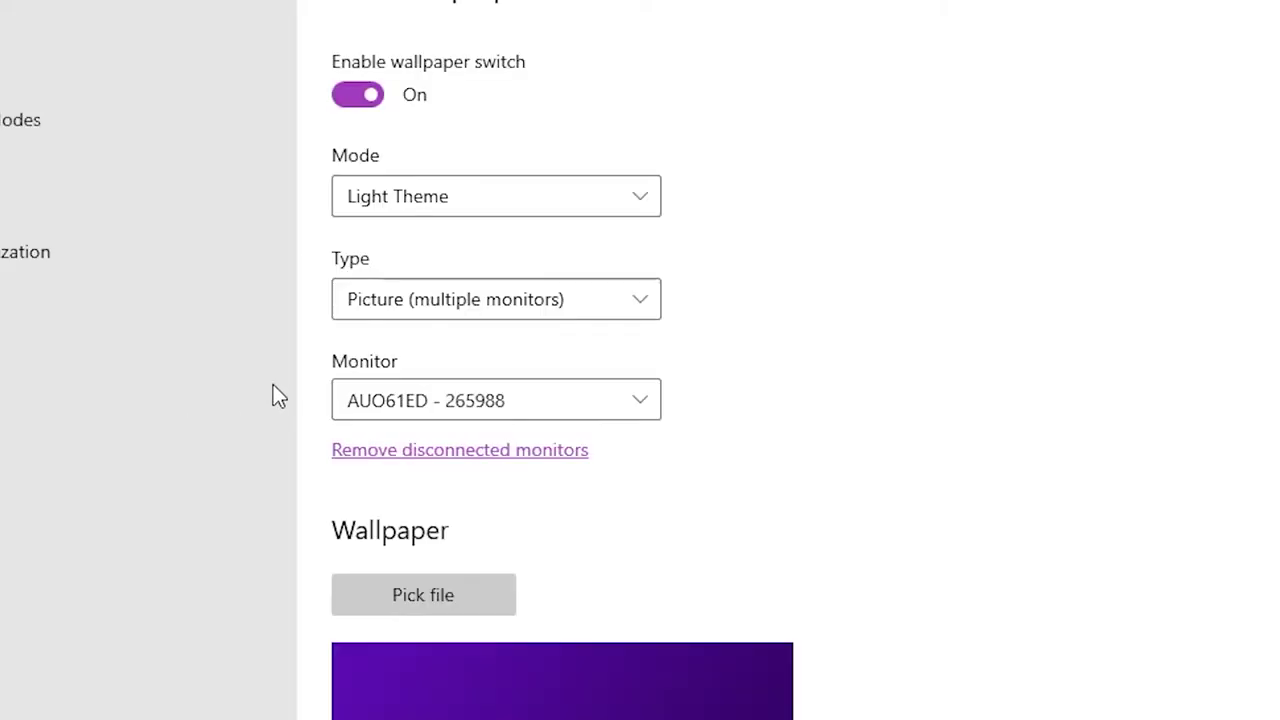
{"action": "left_click", "coordinate": [440, 218]}
{"action": "left_click", "coordinate": [440, 283]}
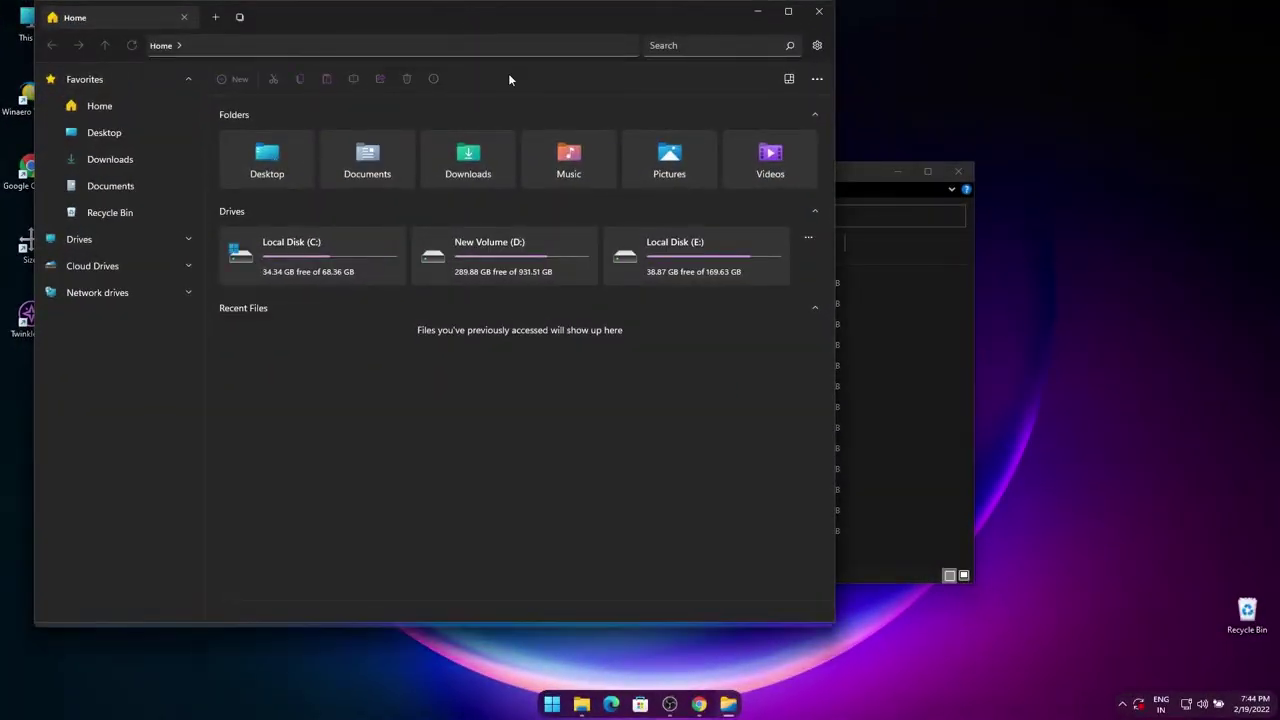
Step: Drag the Files window lower on the desktop and bring the Explorer Downloads window forward
{"action": "left_click_drag", "start_coordinate": [508, 12], "coordinate": [539, 244]}
{"action": "left_click", "coordinate": [935, 320]}
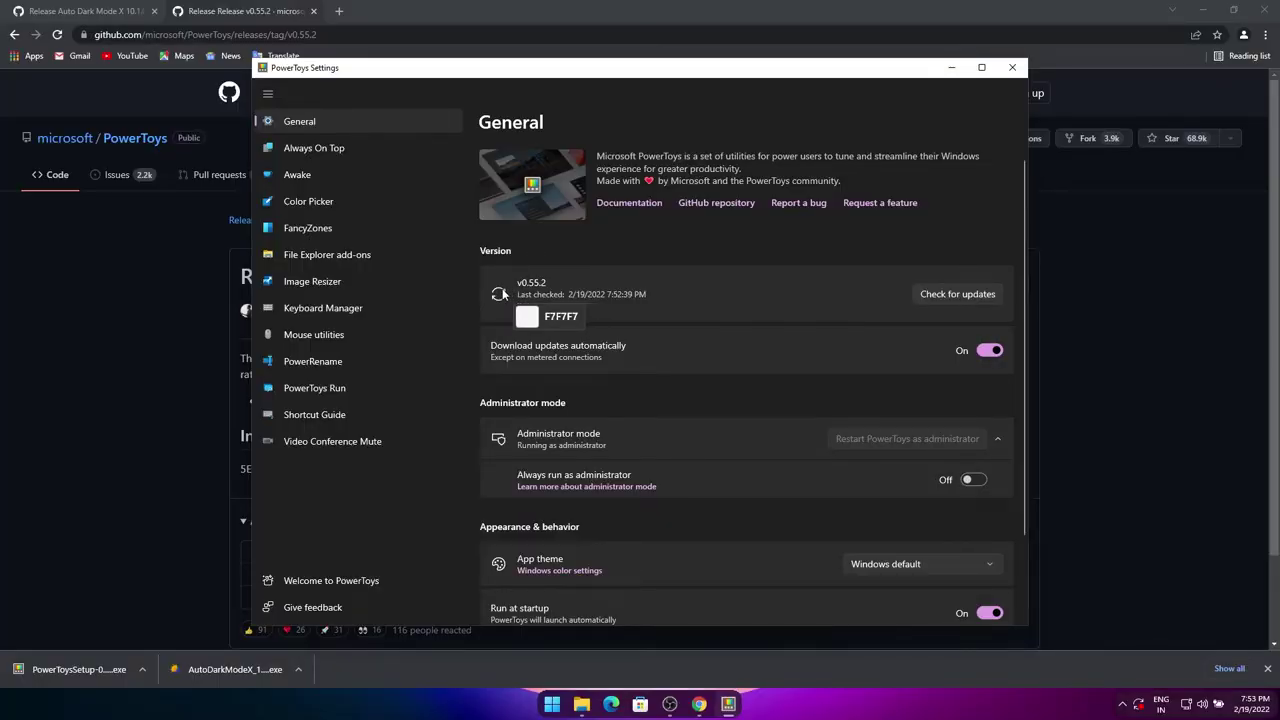
Step: Copy the picked colour f7f7f7 as HEX, then set and save the Ctrl+Shift+C activation shortcut
{"action": "key", "text": "Escape"}
{"action": "key", "text": "super+shift+c"}
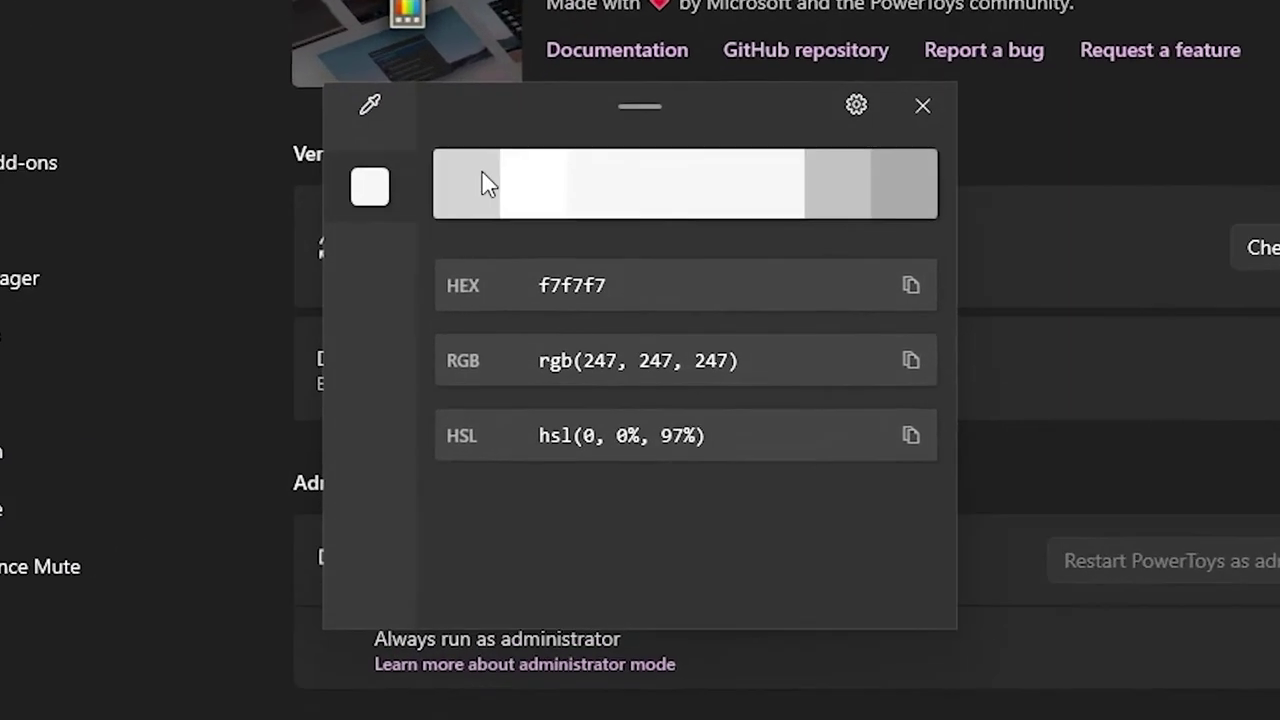
{"action": "left_click_drag", "start_coordinate": [529, 98], "coordinate": [460, 76]}
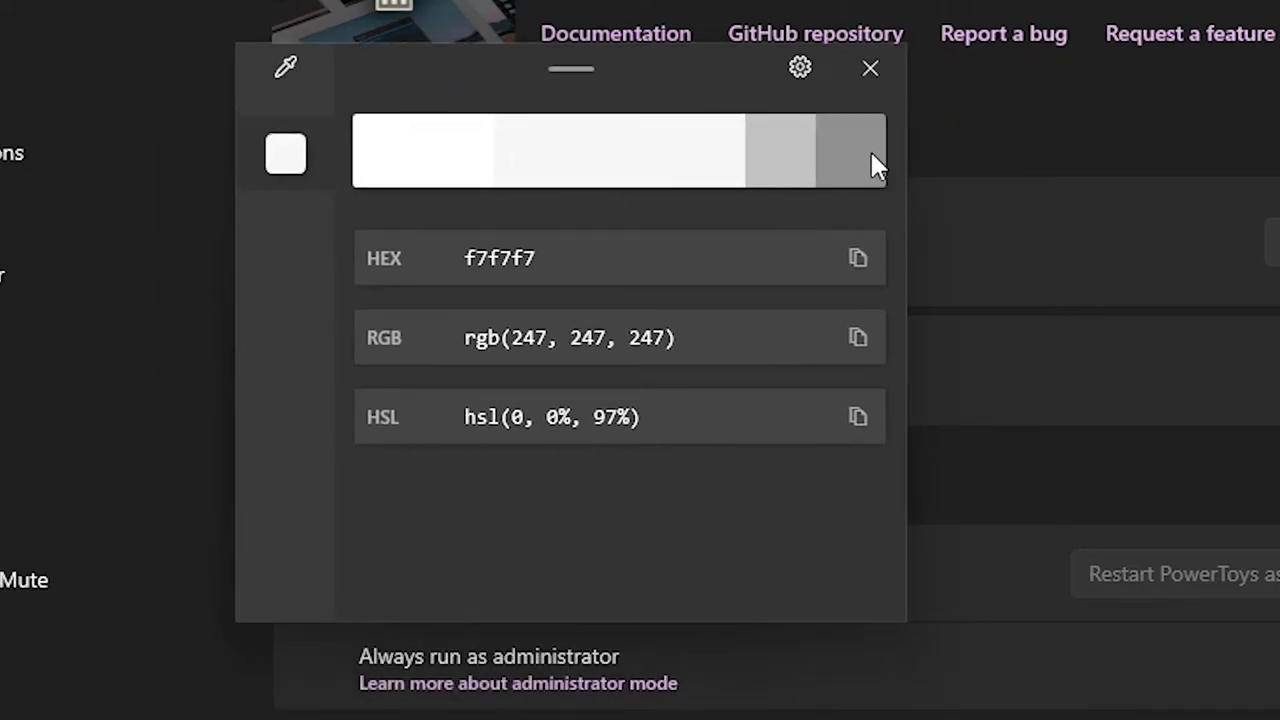
{"action": "left_click", "coordinate": [848, 262]}
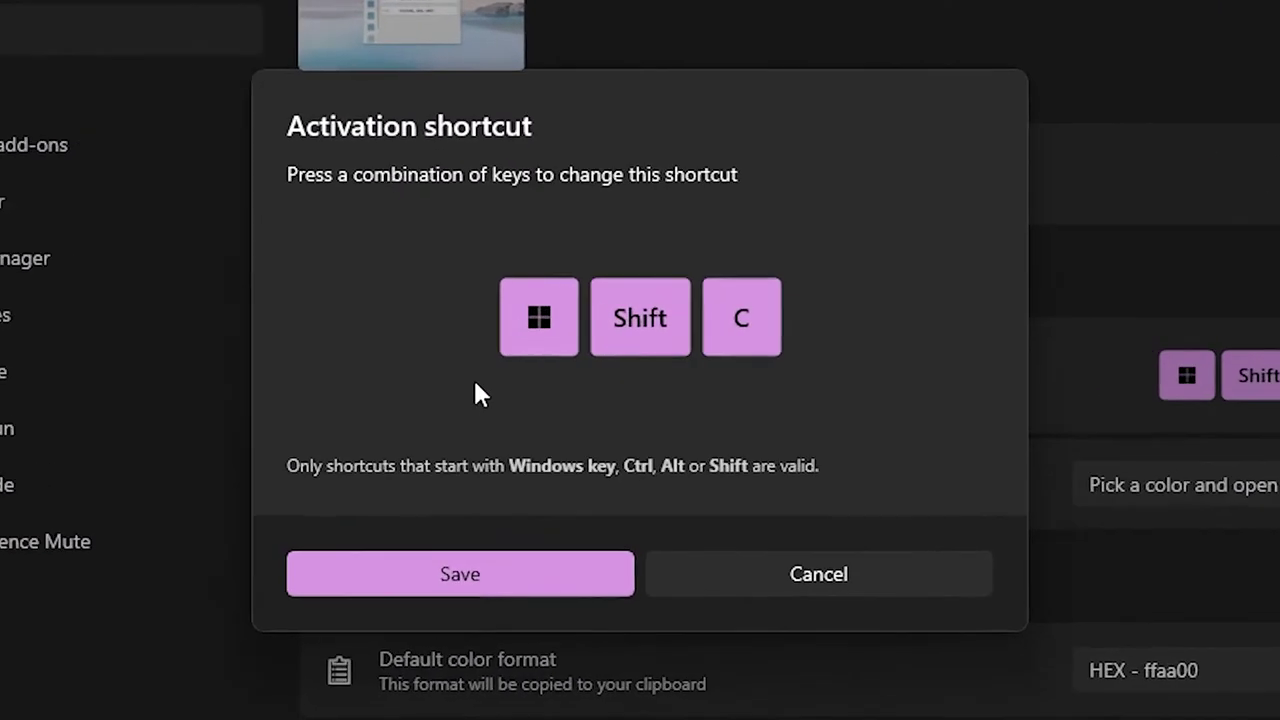
{"action": "key", "text": "ctrl+shift+c"}
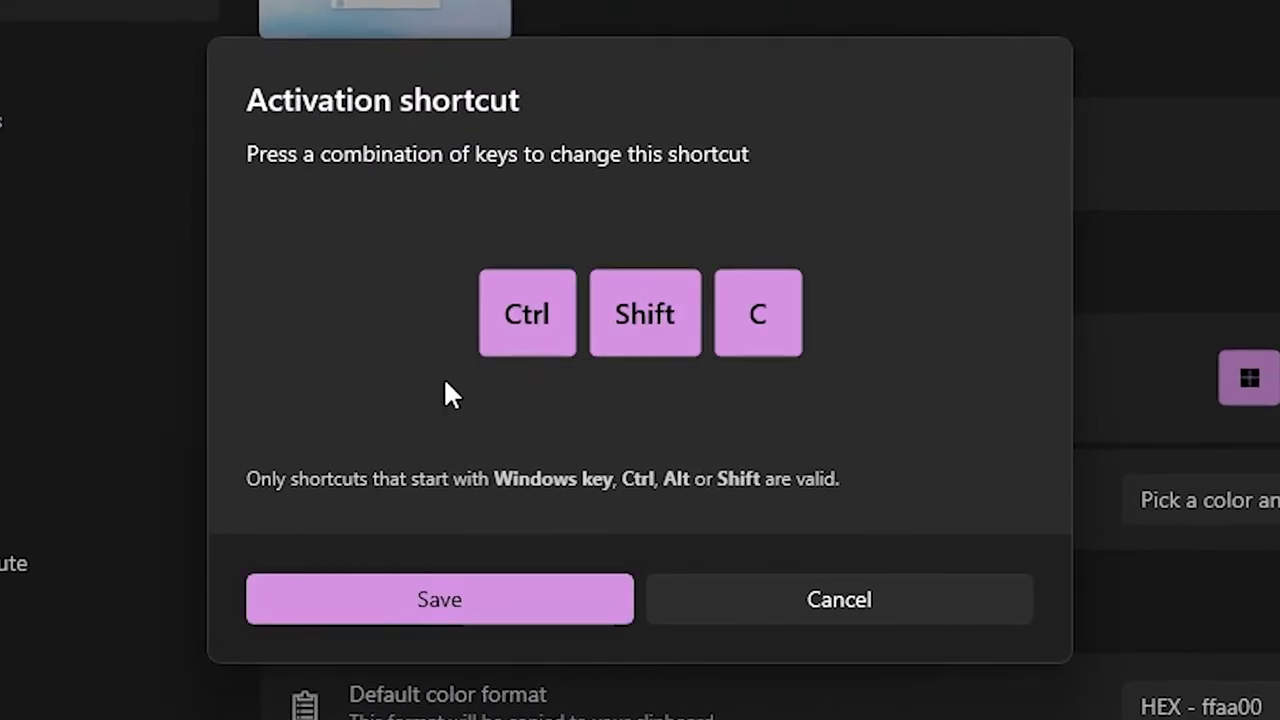
{"action": "left_click", "coordinate": [520, 610]}
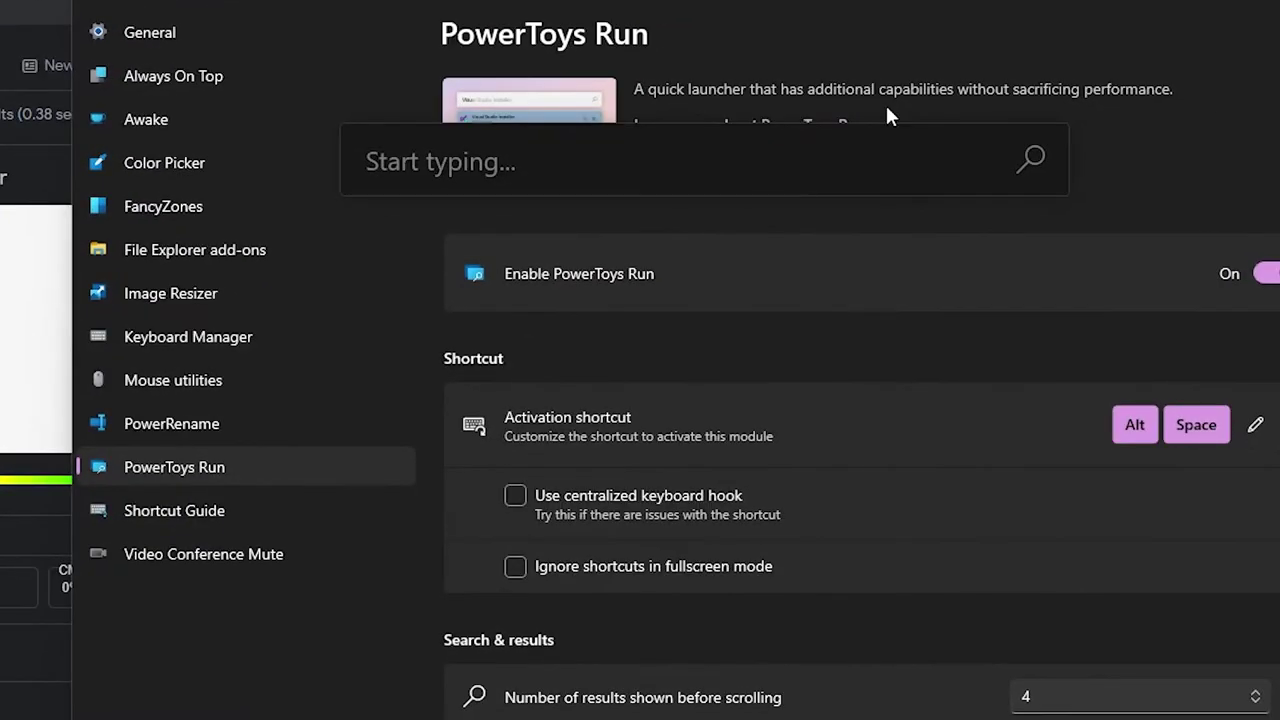
Step: Launch Windows Terminal by searching for it in PowerToys Run
{"action": "type", "text": "W"}
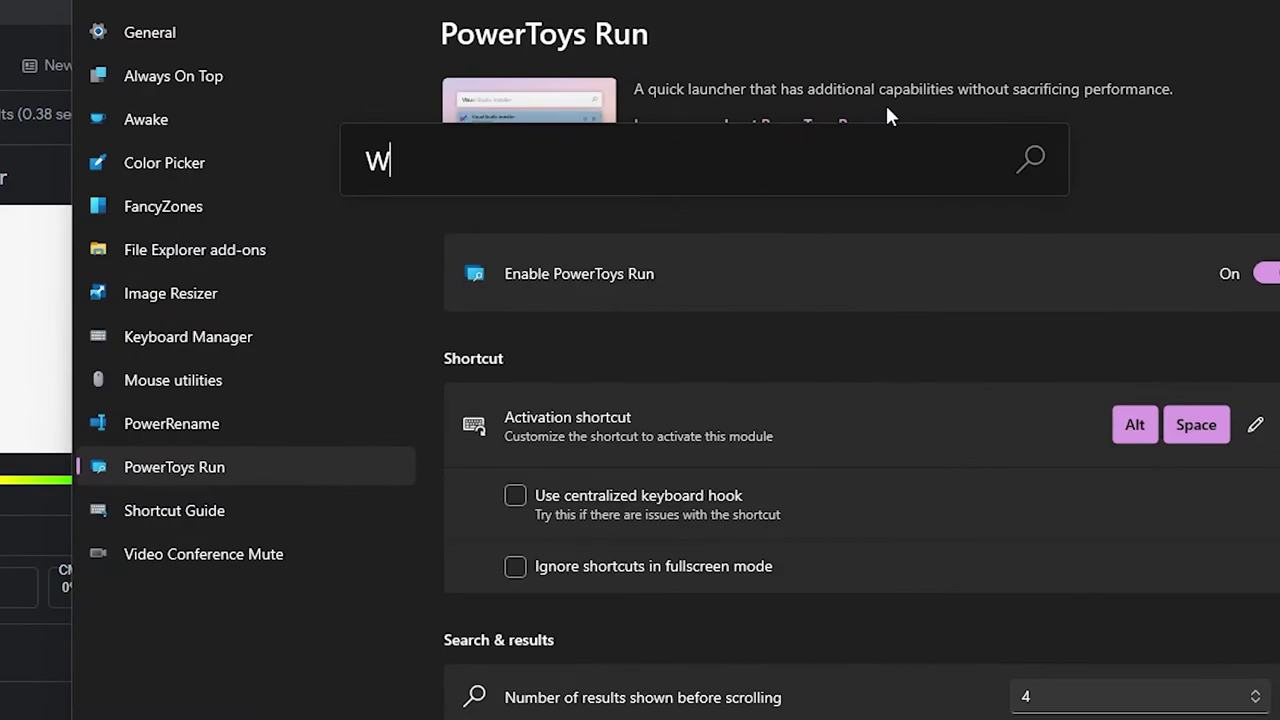
{"action": "type", "text": "indows t"}
{"action": "key", "text": "BackSpace"}
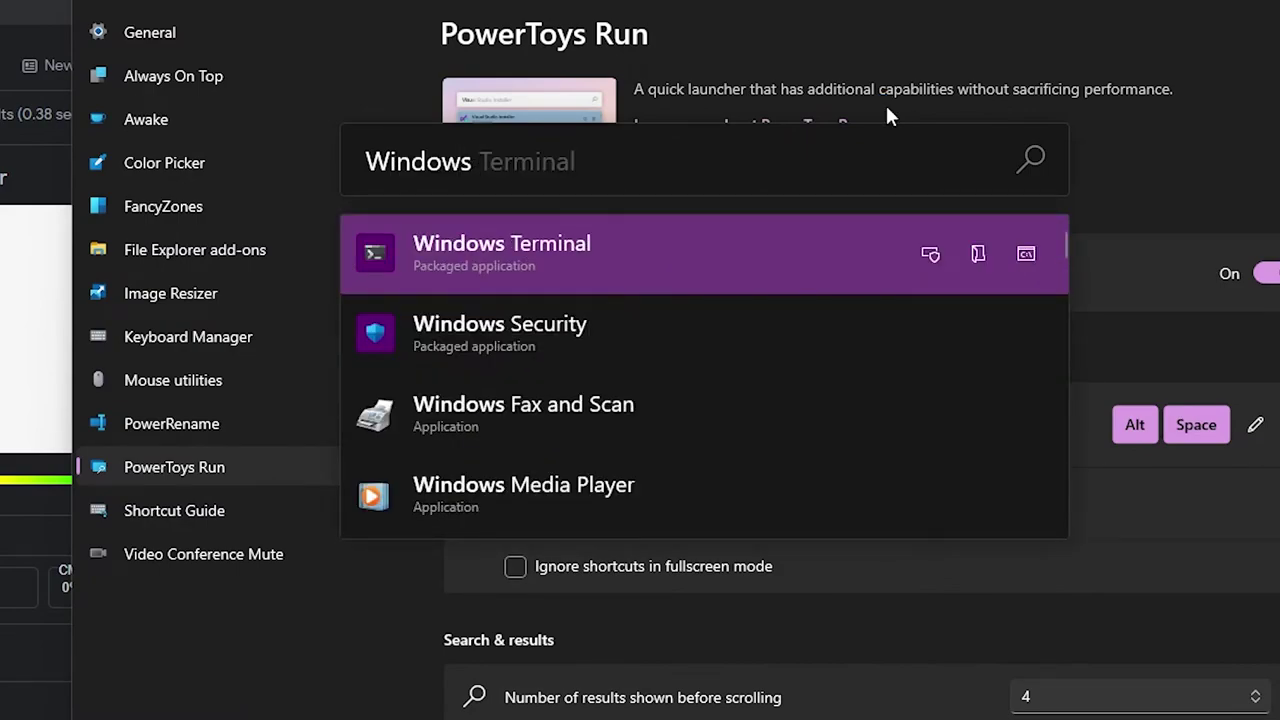
{"action": "type", "text": "Terminal"}
{"action": "key", "text": "Return"}
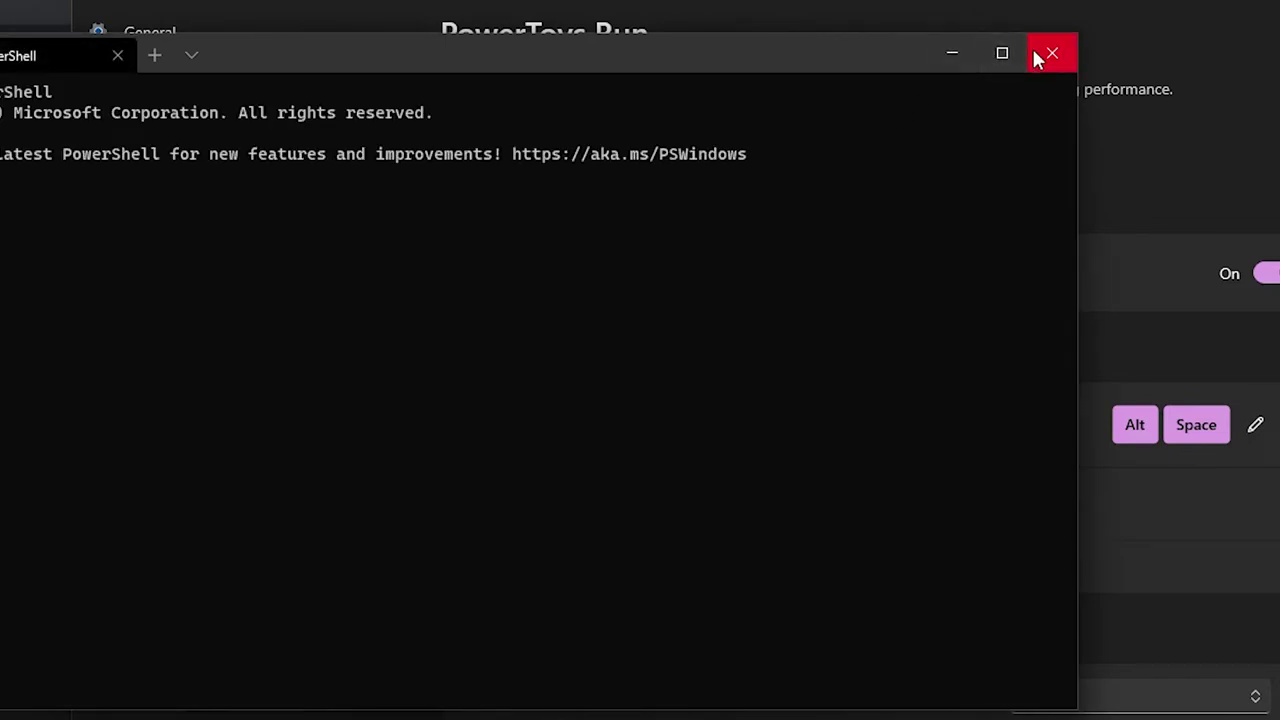
Step: Reopen PowerToys Run and search for youtube.com
{"action": "key", "text": "alt+space"}
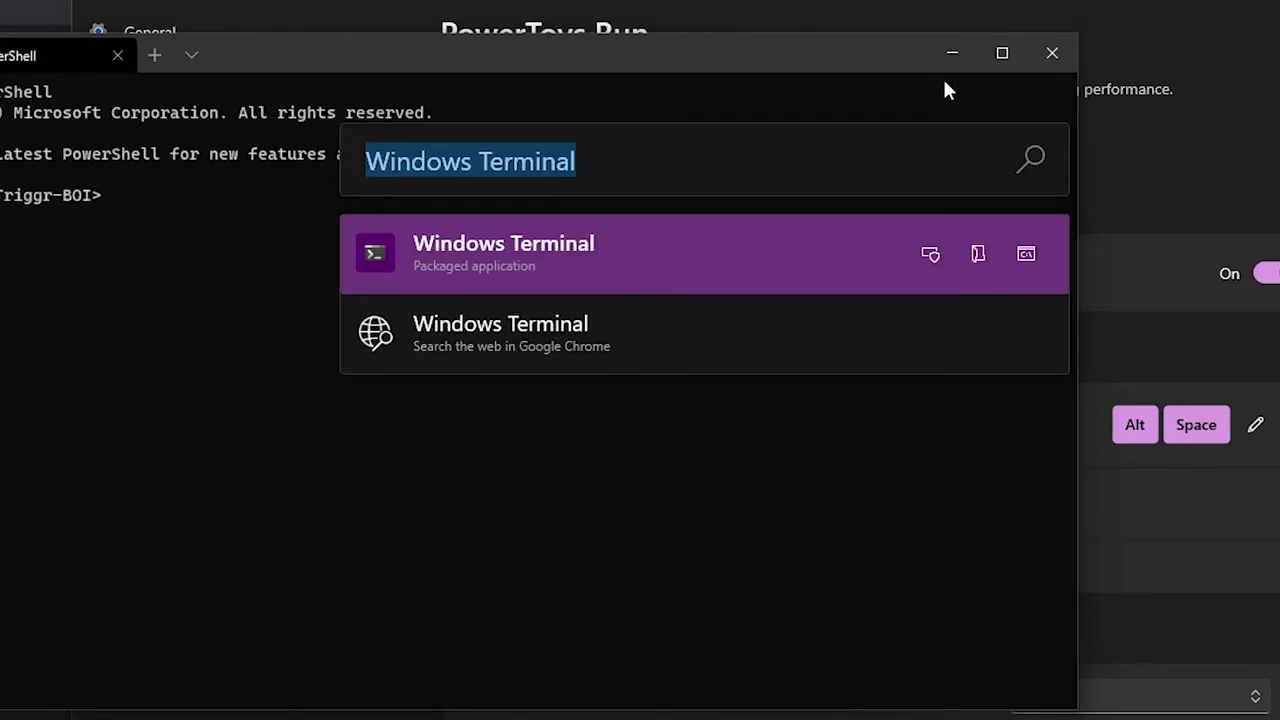
{"action": "key", "text": "BackSpace"}
{"action": "type", "text": "youtube"}
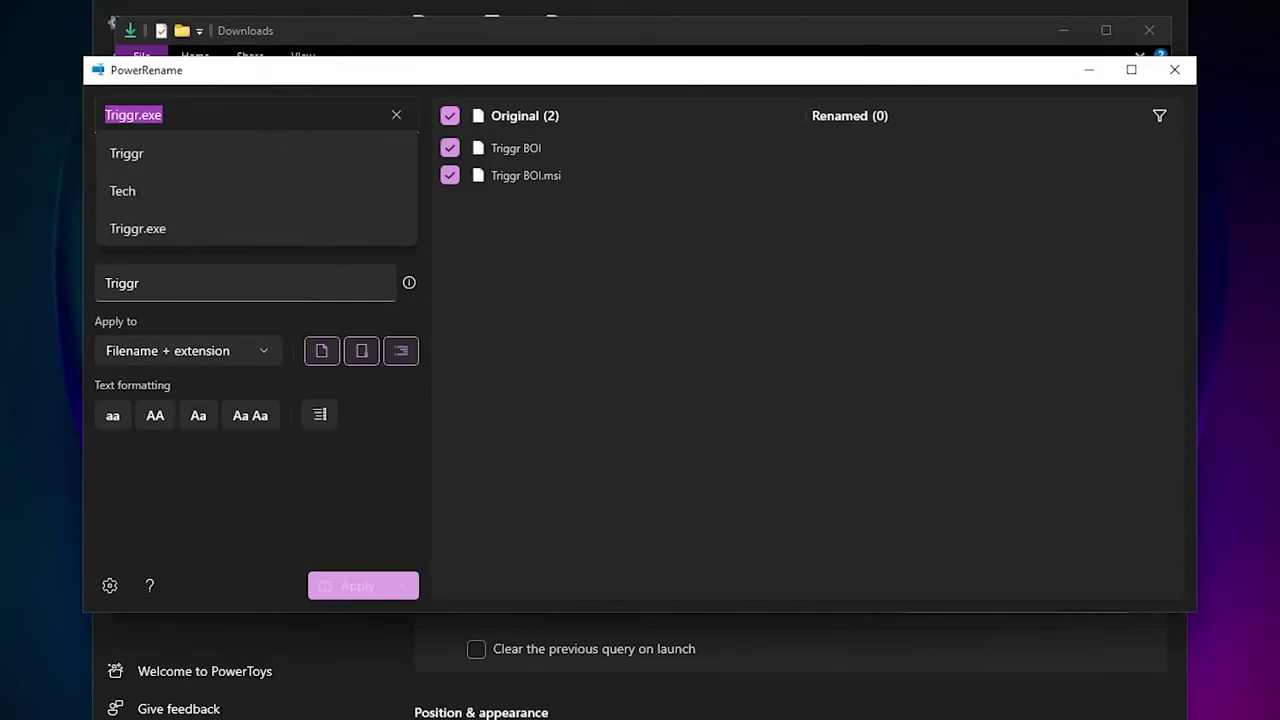
Step: Rename both selected files in PowerRename, replacing Triggr with Tech
{"action": "key", "text": "BackSpace"}
{"action": "type", "text": "Tri"}
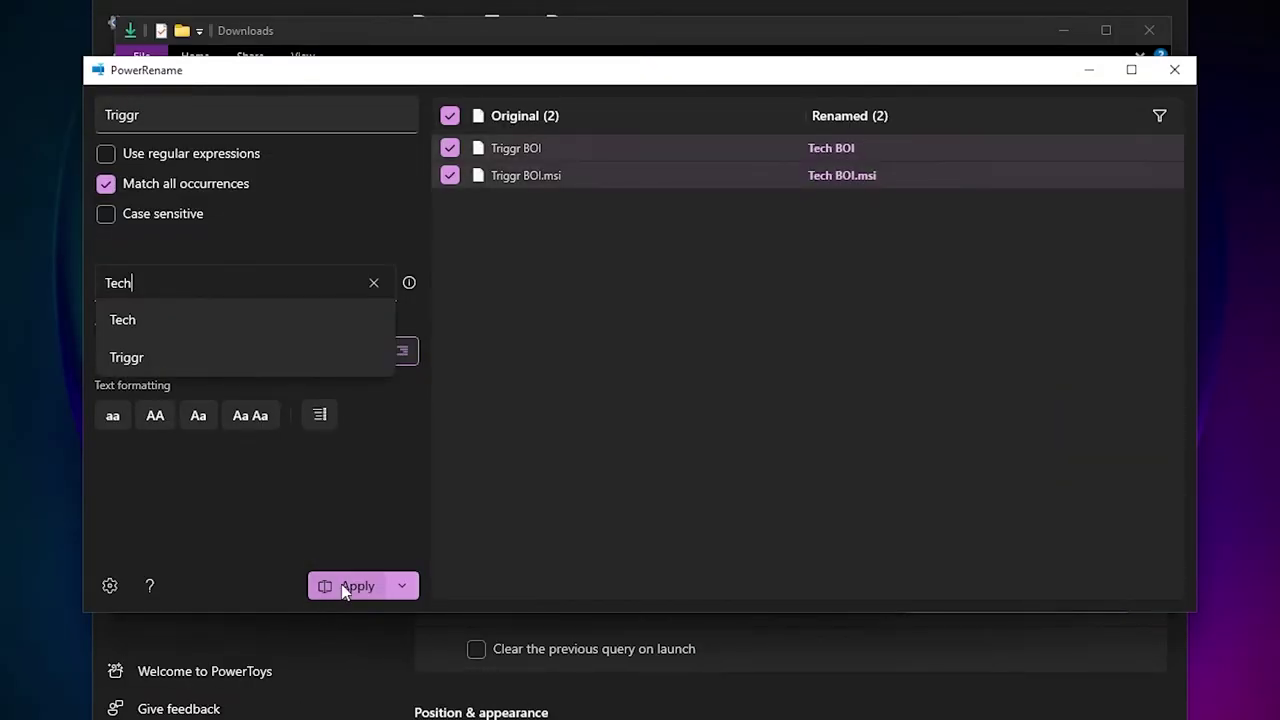
{"action": "left_click", "coordinate": [343, 588]}
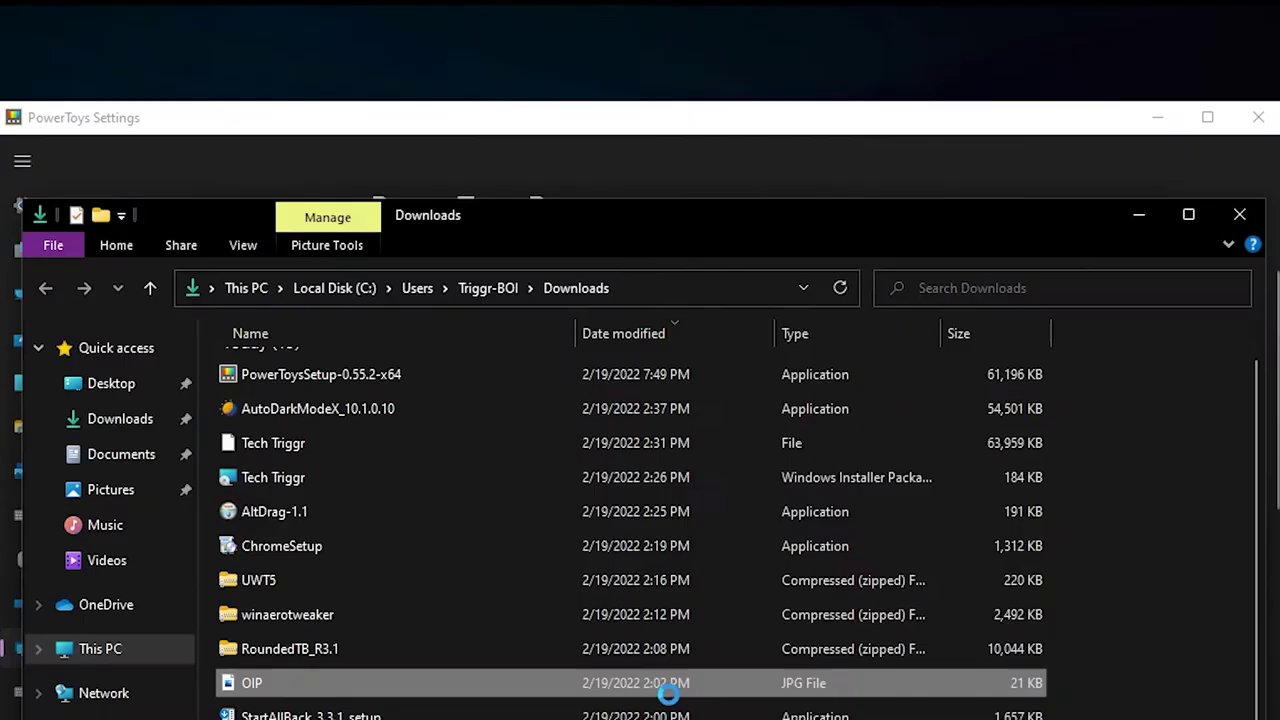
Step: Make a Large resized copy of the OIP picture with Resize pictures
{"action": "right_click", "coordinate": [665, 688]}
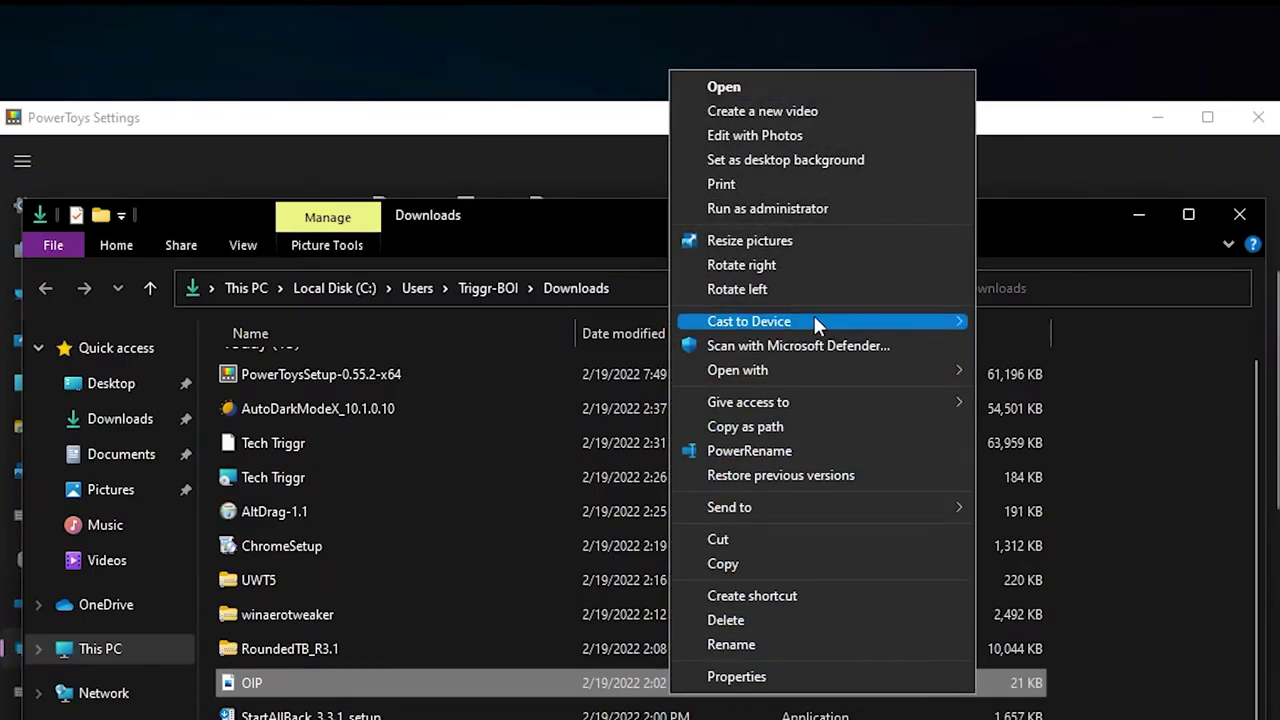
{"action": "left_click", "coordinate": [816, 246]}
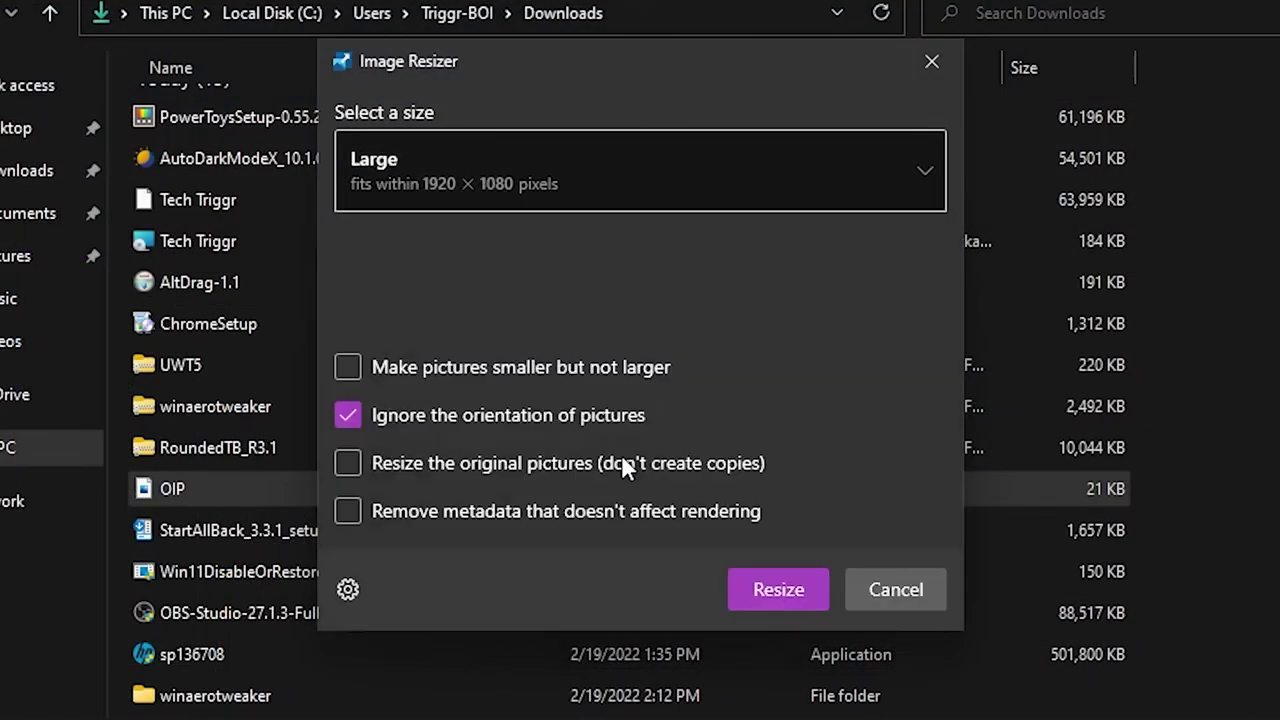
{"action": "left_click", "coordinate": [806, 598]}
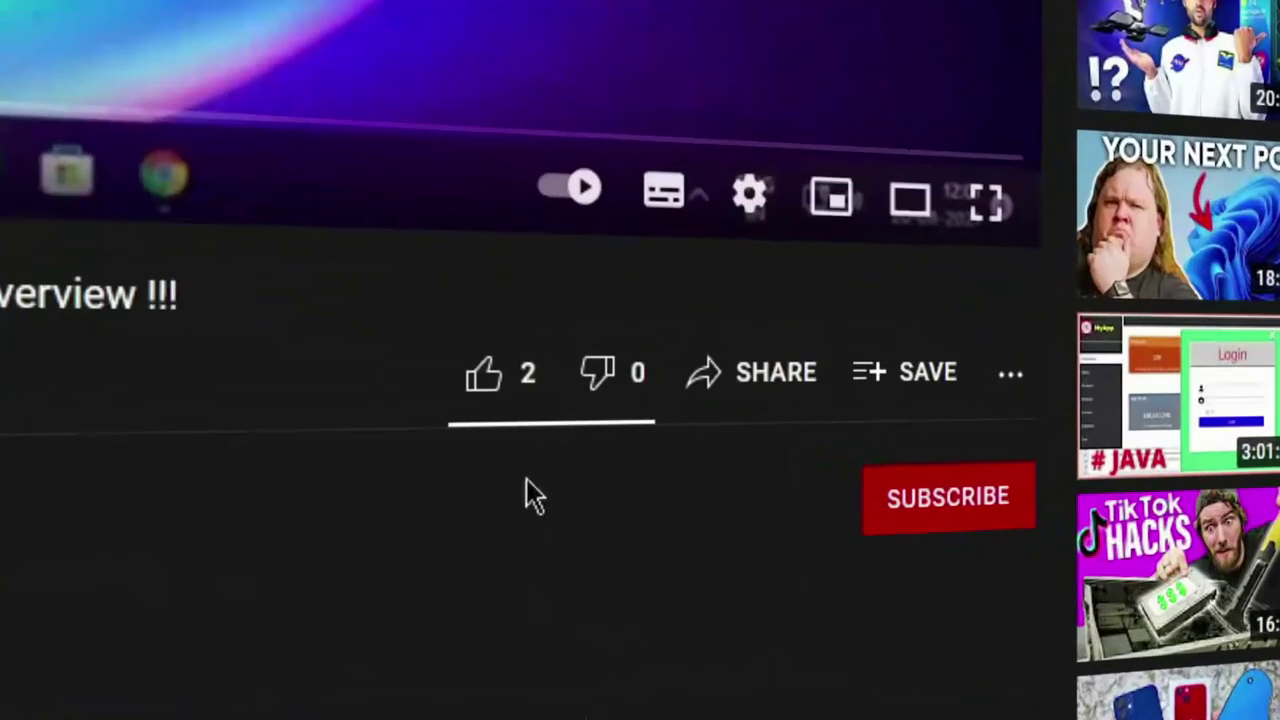
Step: Like the video, subscribe to the channel, and set its notifications to All
{"action": "left_click", "coordinate": [725, 436]}
{"action": "left_click", "coordinate": [953, 512]}
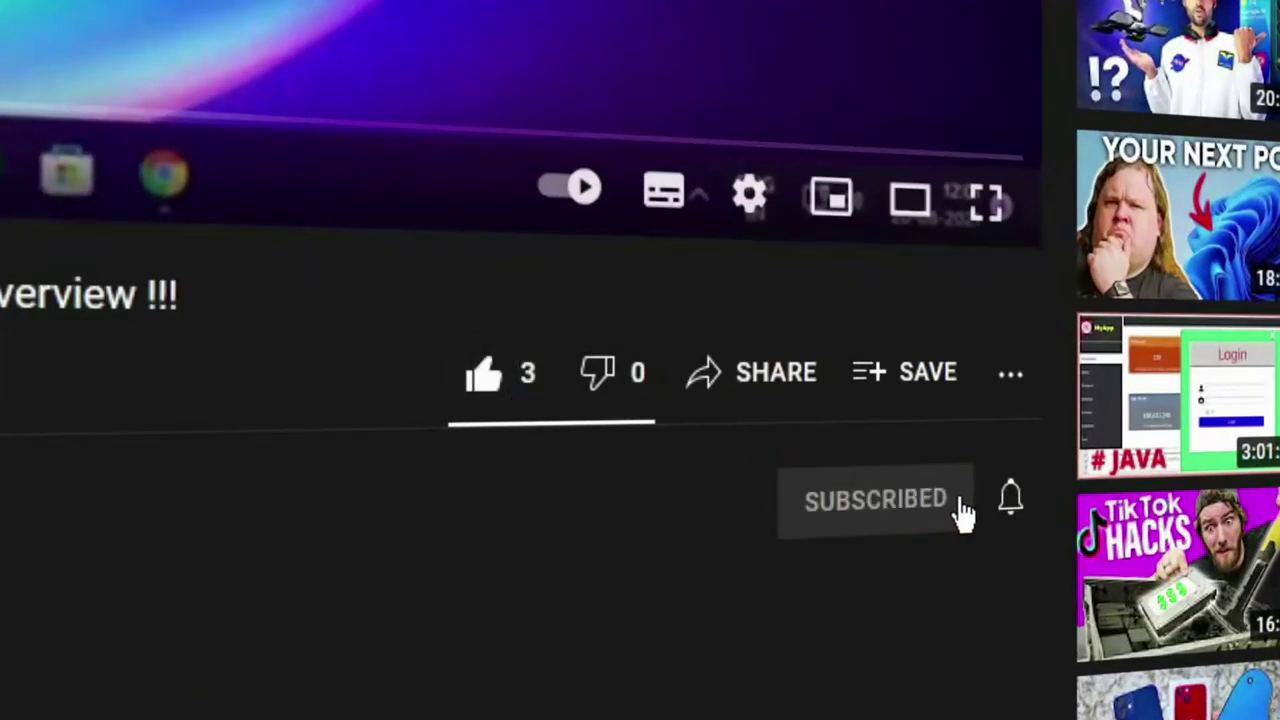
{"action": "left_click", "coordinate": [1010, 502]}
{"action": "left_click", "coordinate": [1045, 575]}
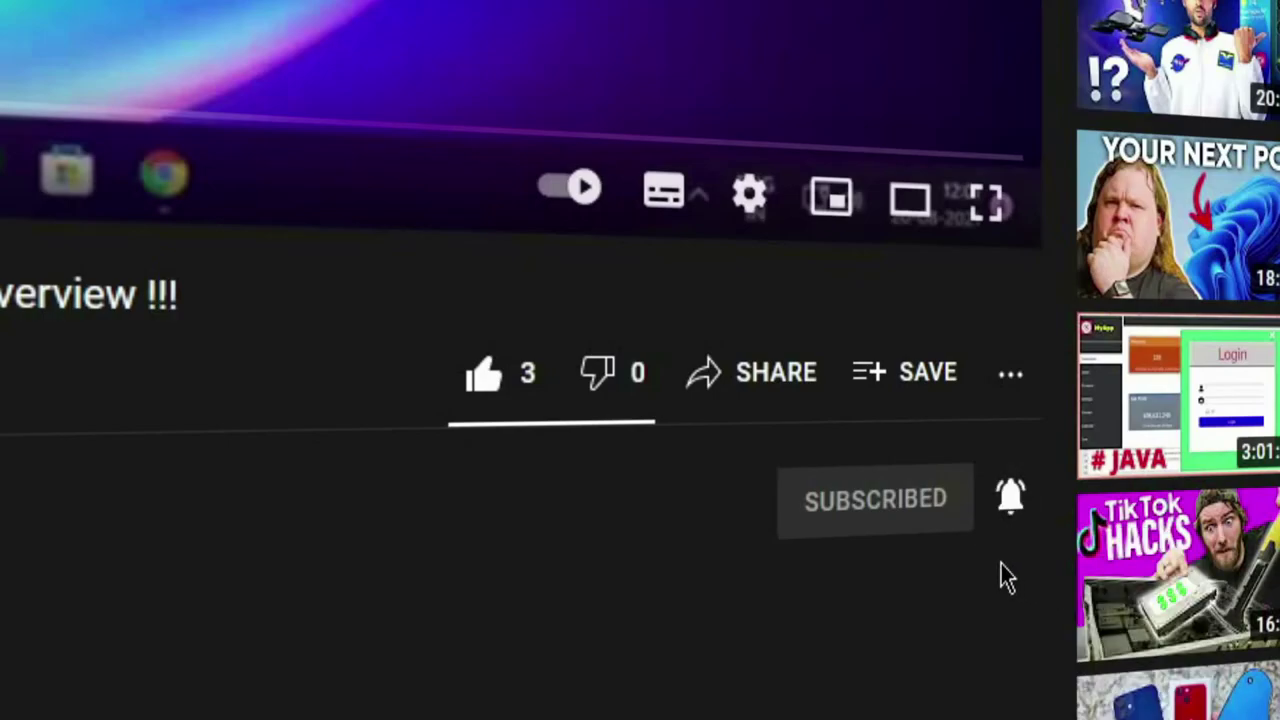